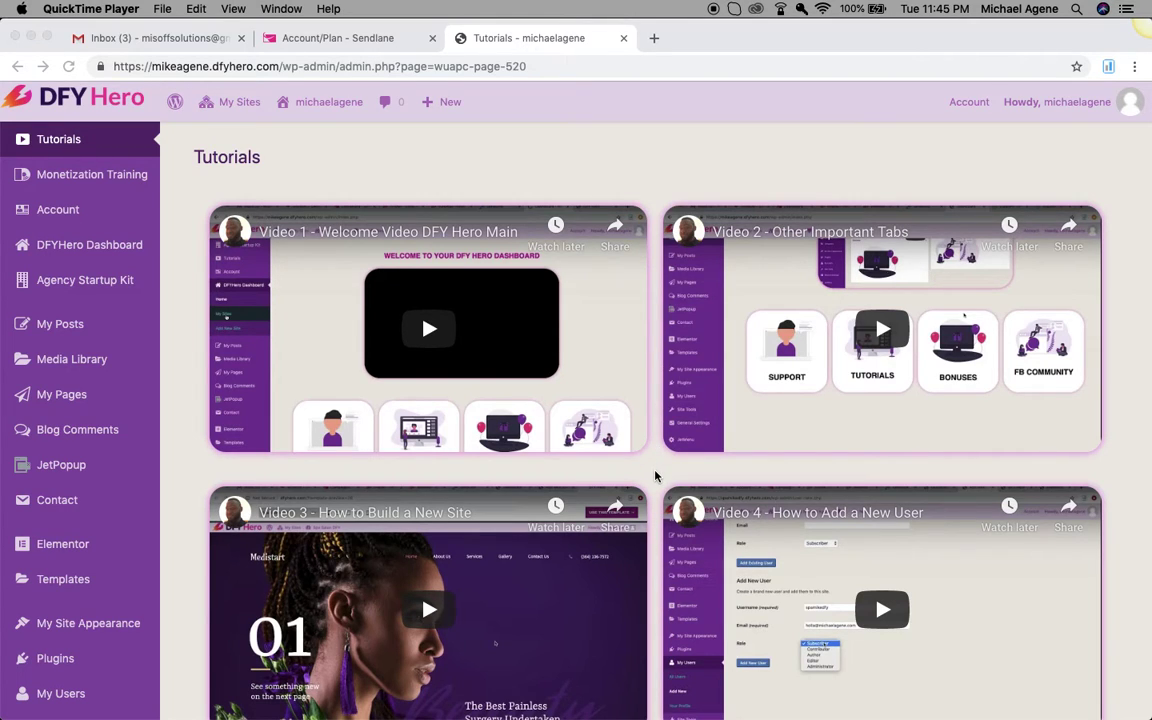
Open the Unique Spa dashboard from My Sites in a new tab and switch to it.
scroll(655, 476, "down", 3)
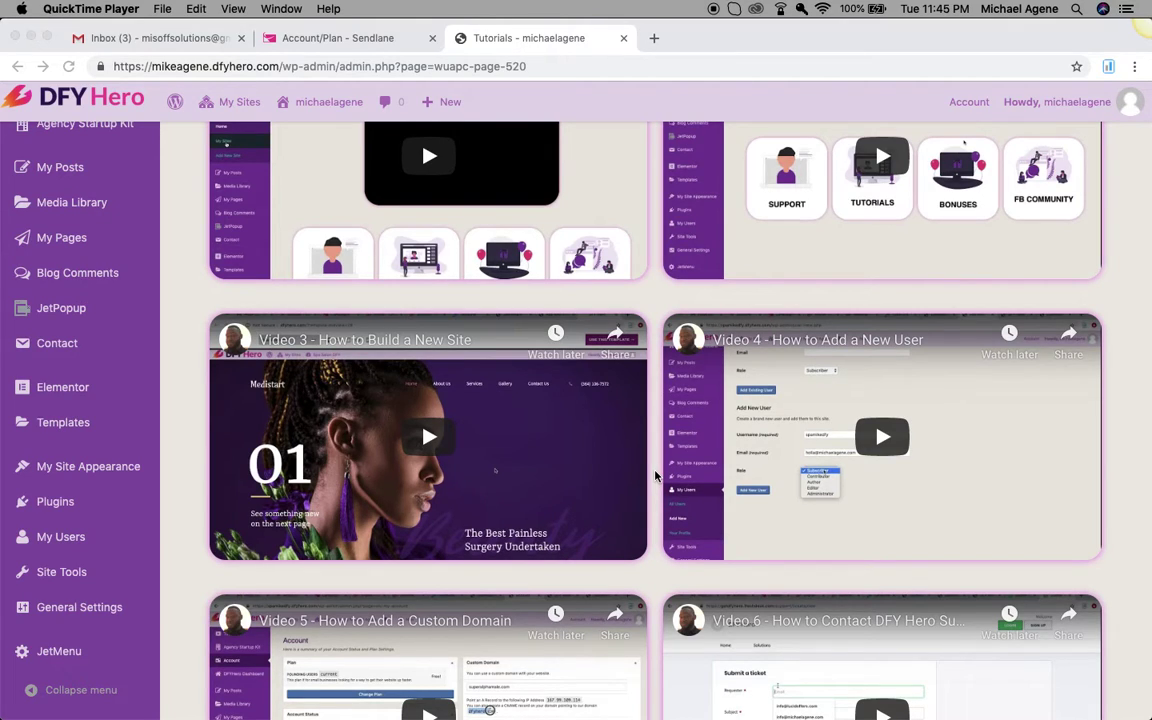
scroll(655, 476, "down", 3)
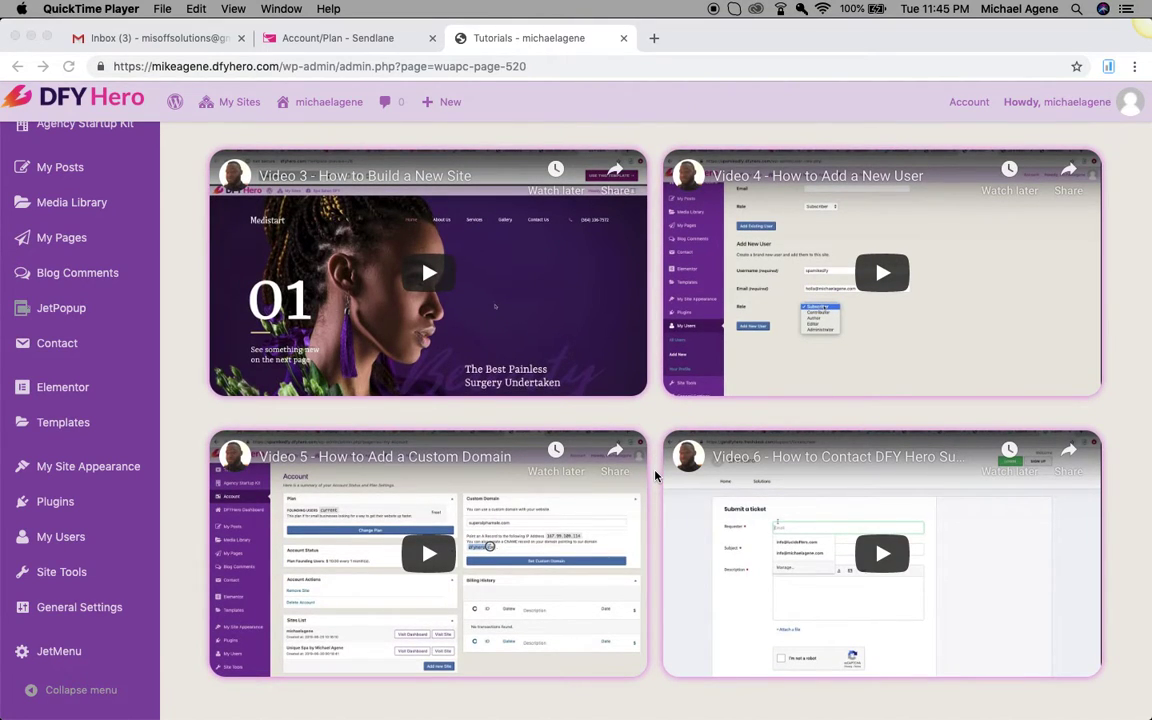
scroll(655, 476, "down", 1)
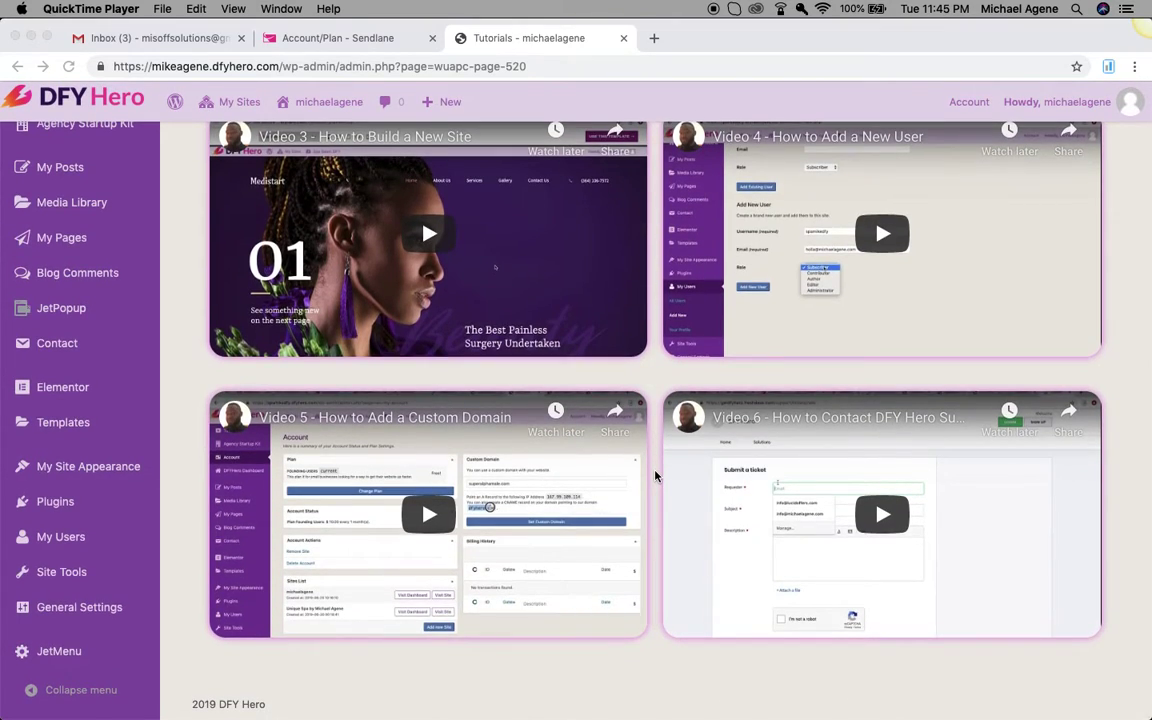
scroll(655, 472, "up", 5)
left_click(590, 160)
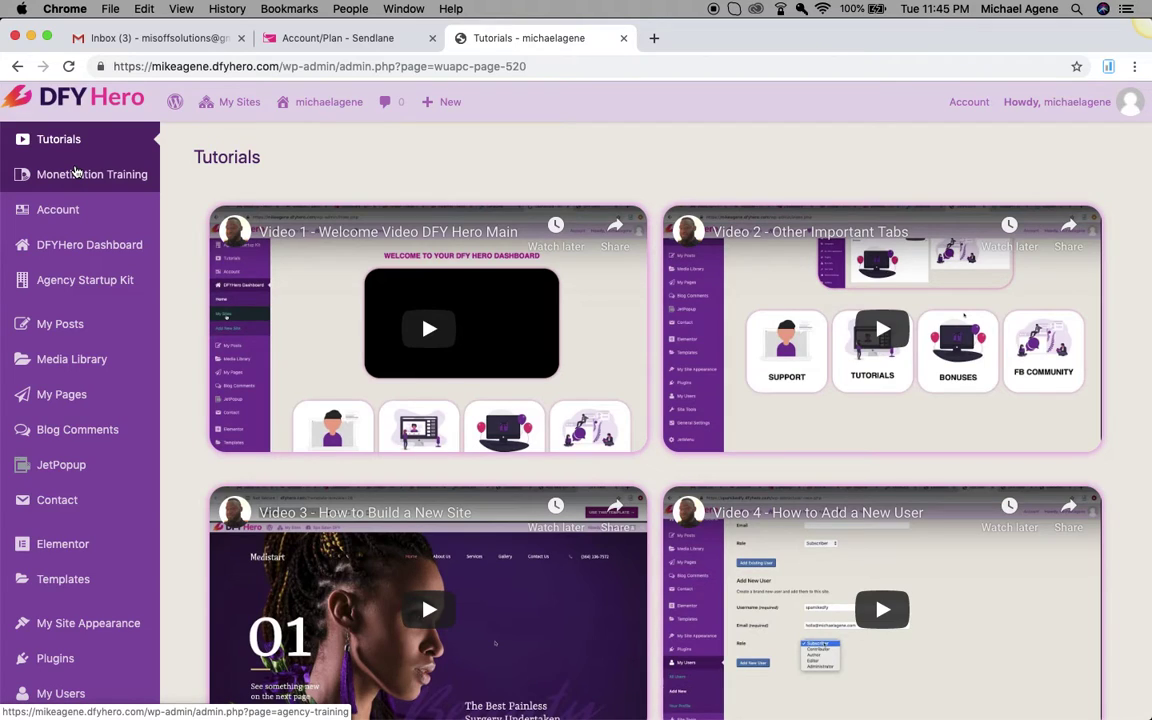
mouse_move(77, 410)
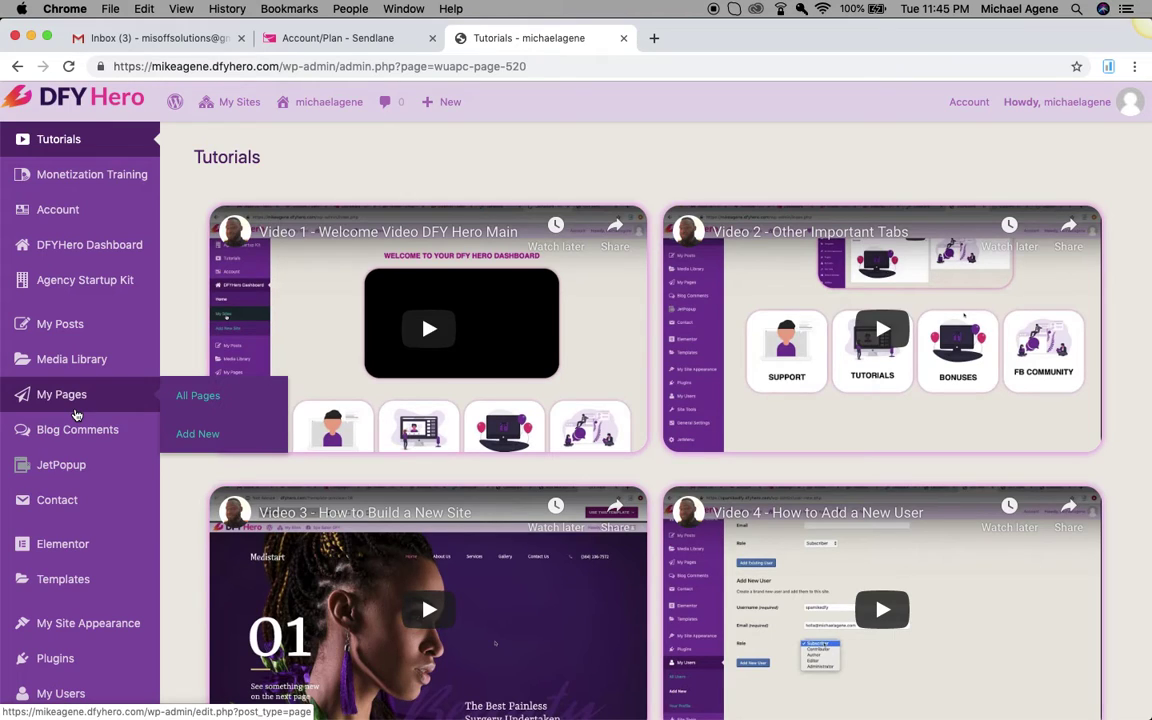
mouse_move(233, 110)
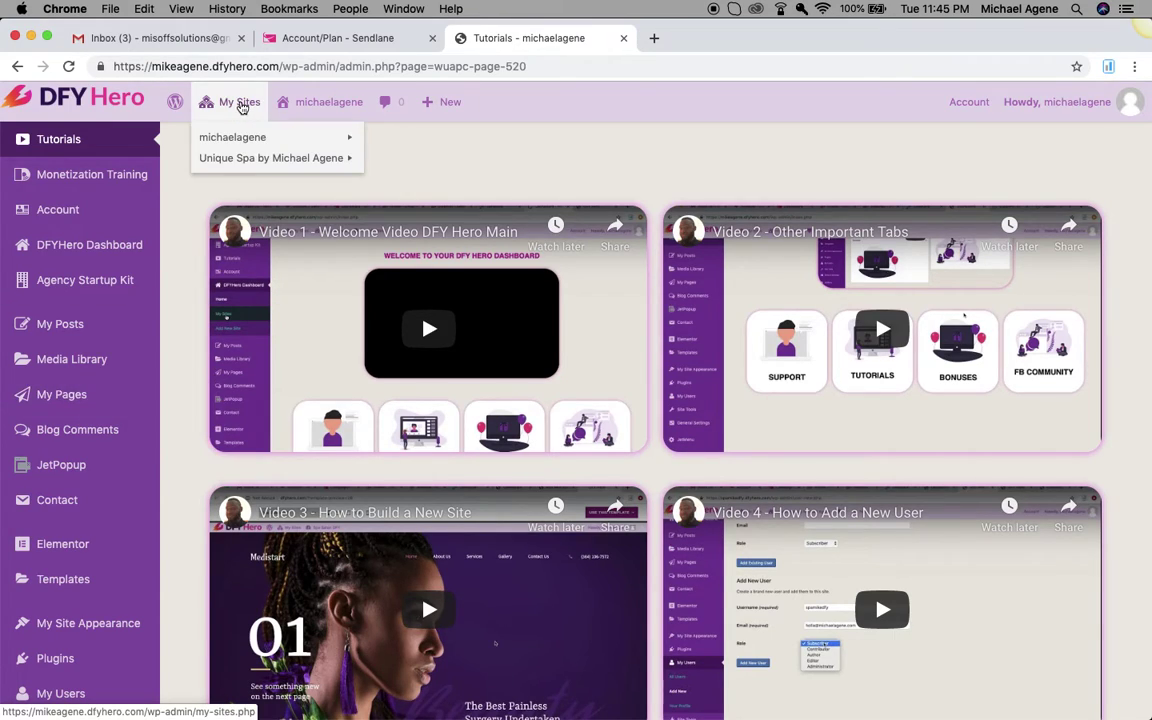
mouse_move(261, 160)
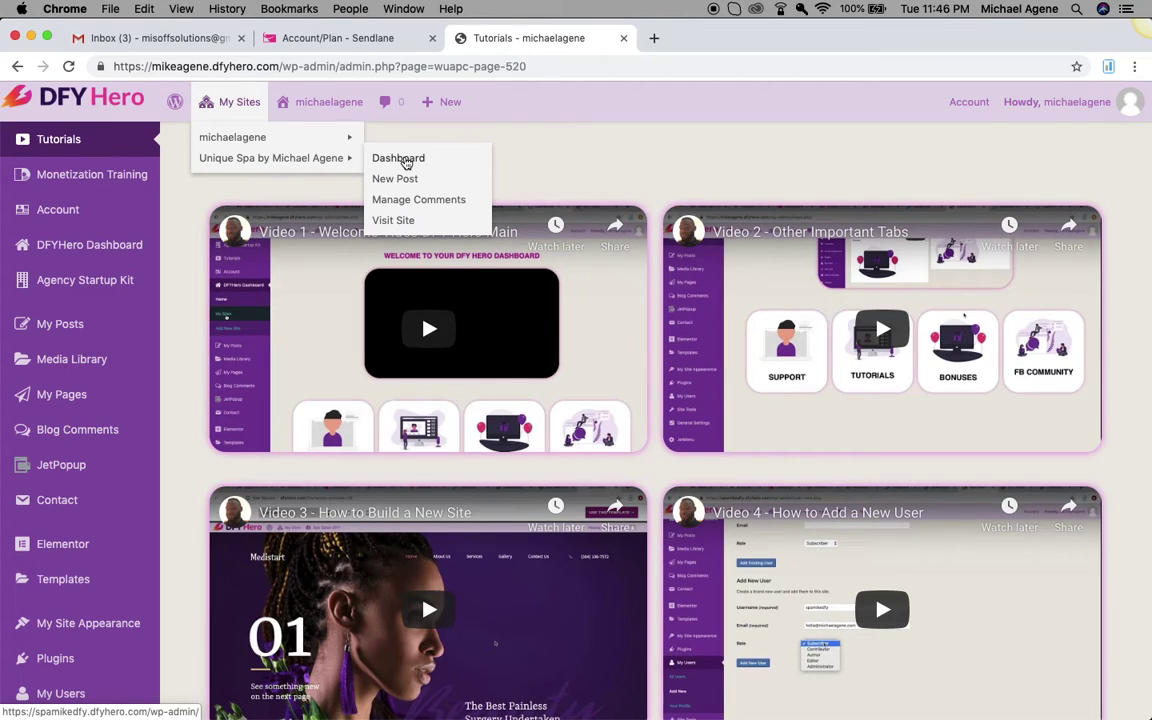
right_click(404, 163)
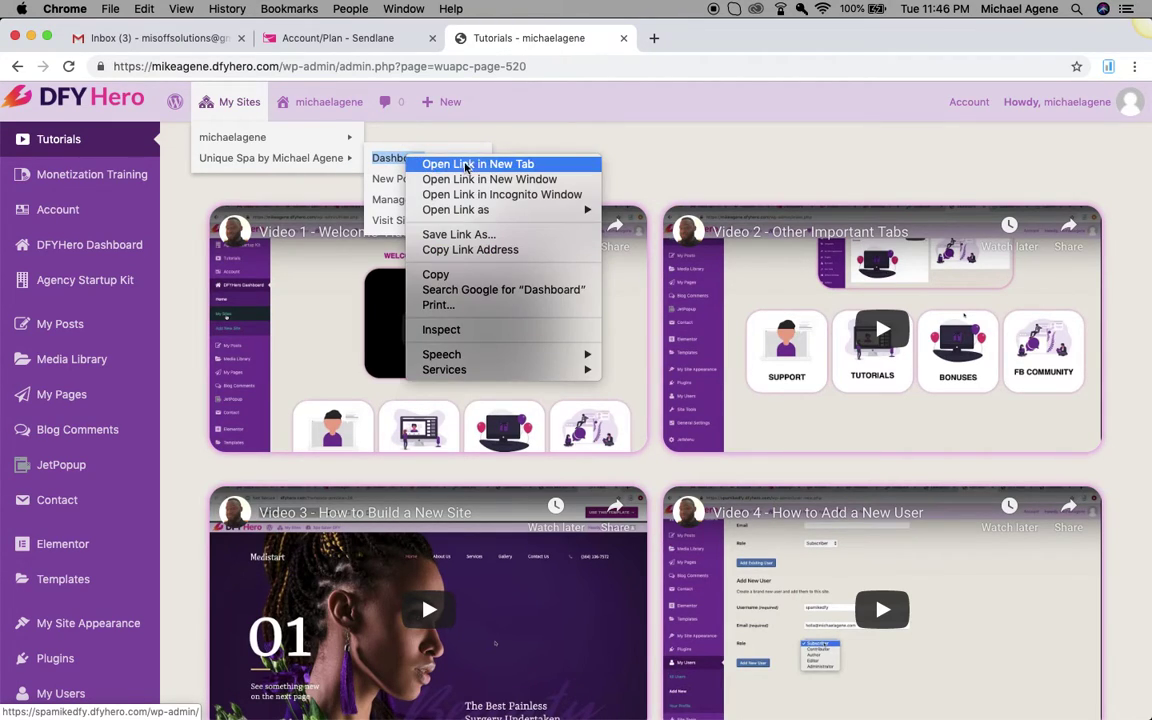
left_click(497, 168)
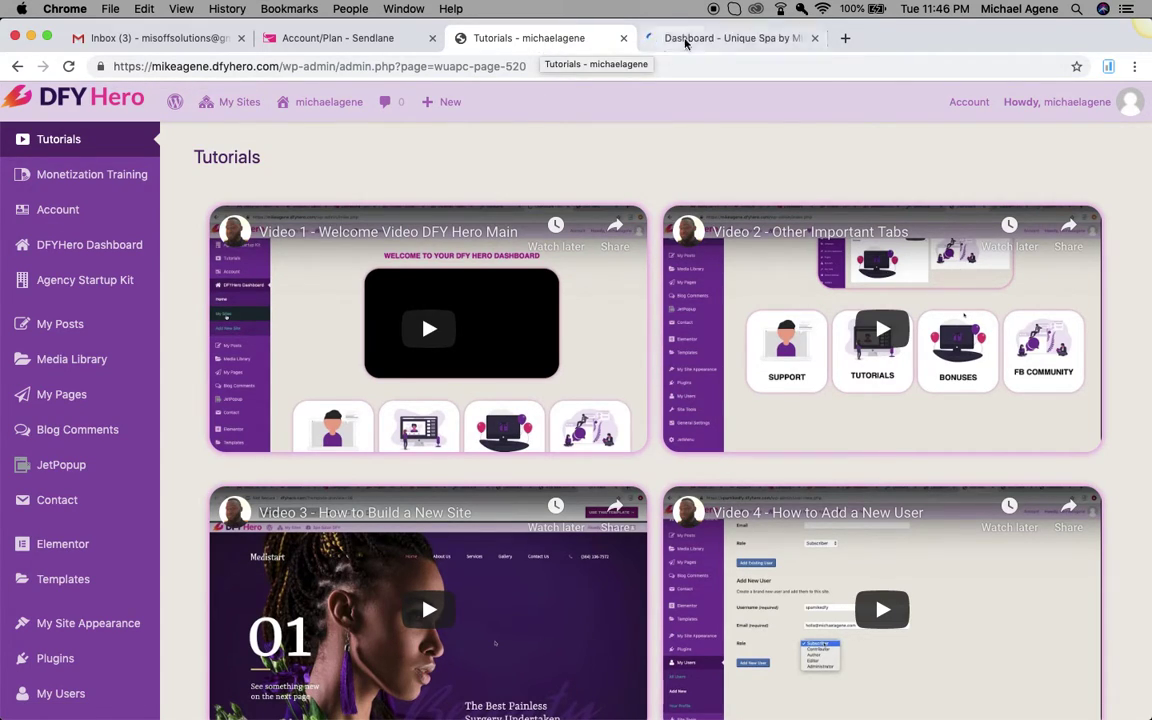
left_click(736, 40)
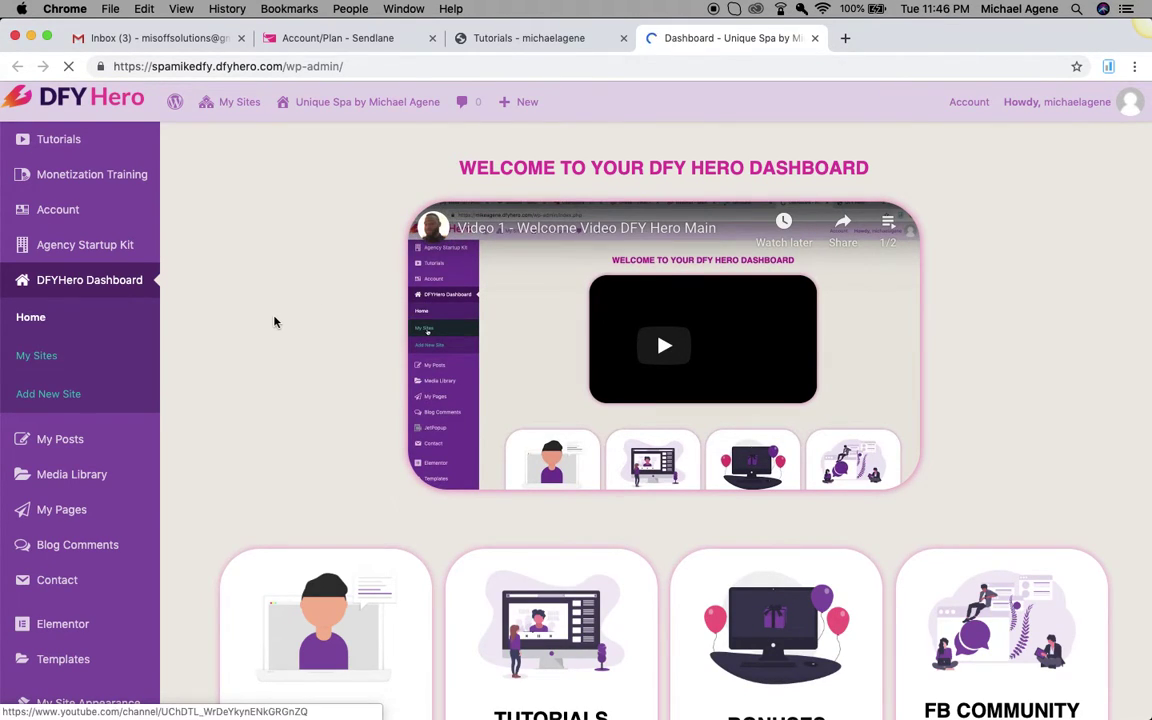
Visit the Unique Spa live site from the admin bar's site-name menu.
mouse_move(285, 125)
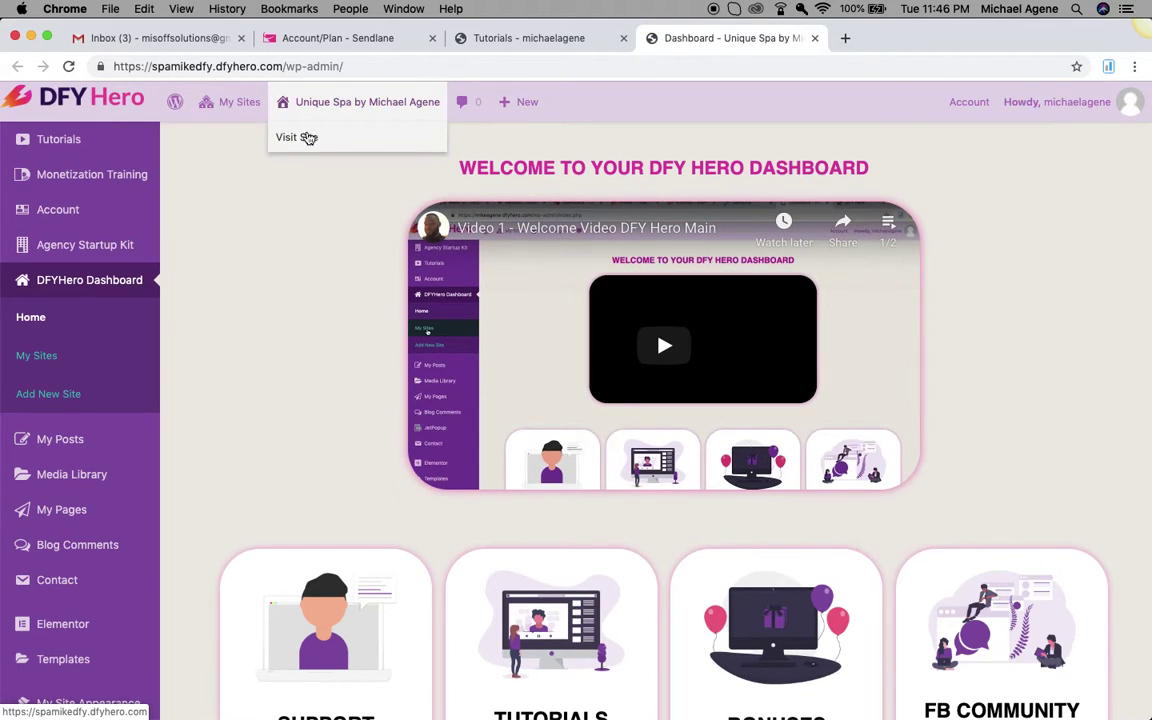
left_click(305, 140)
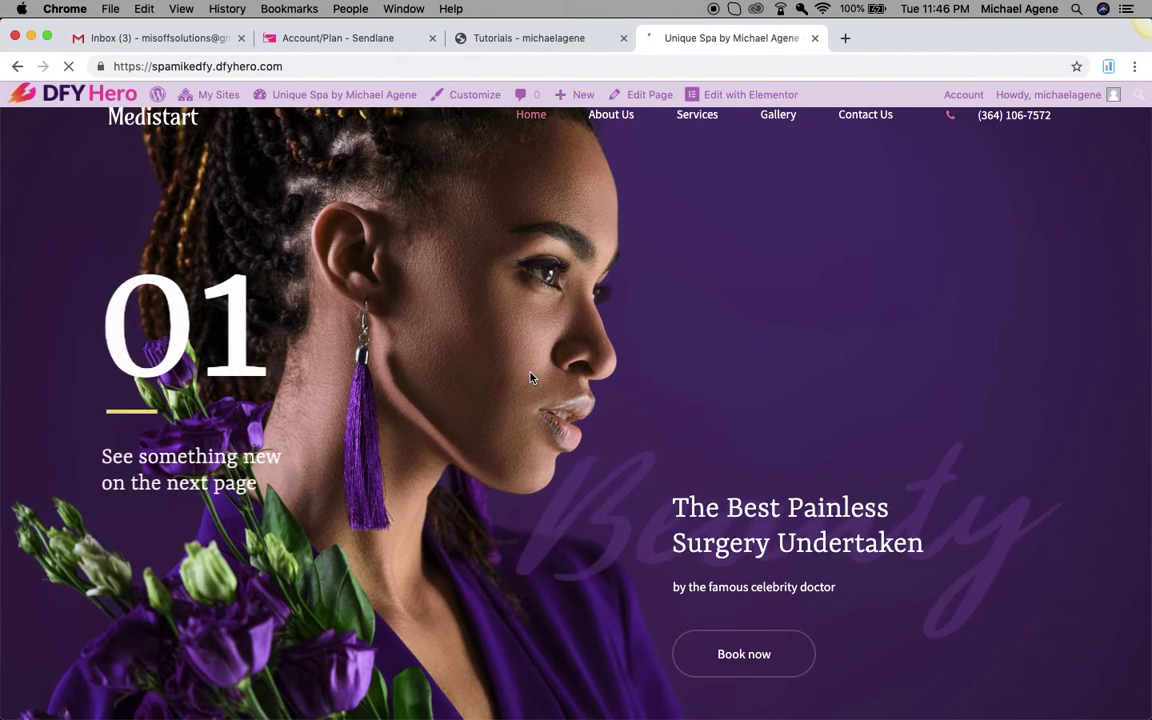
scroll(530, 377, "down", 6)
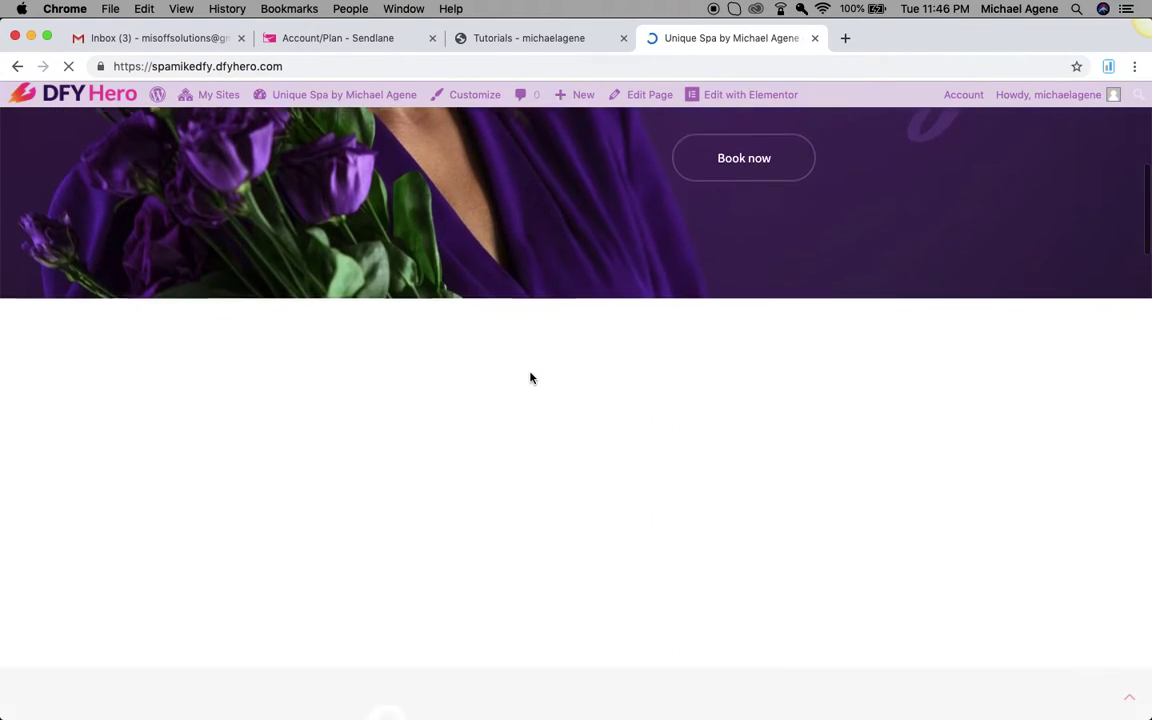
scroll(530, 377, "up", 1)
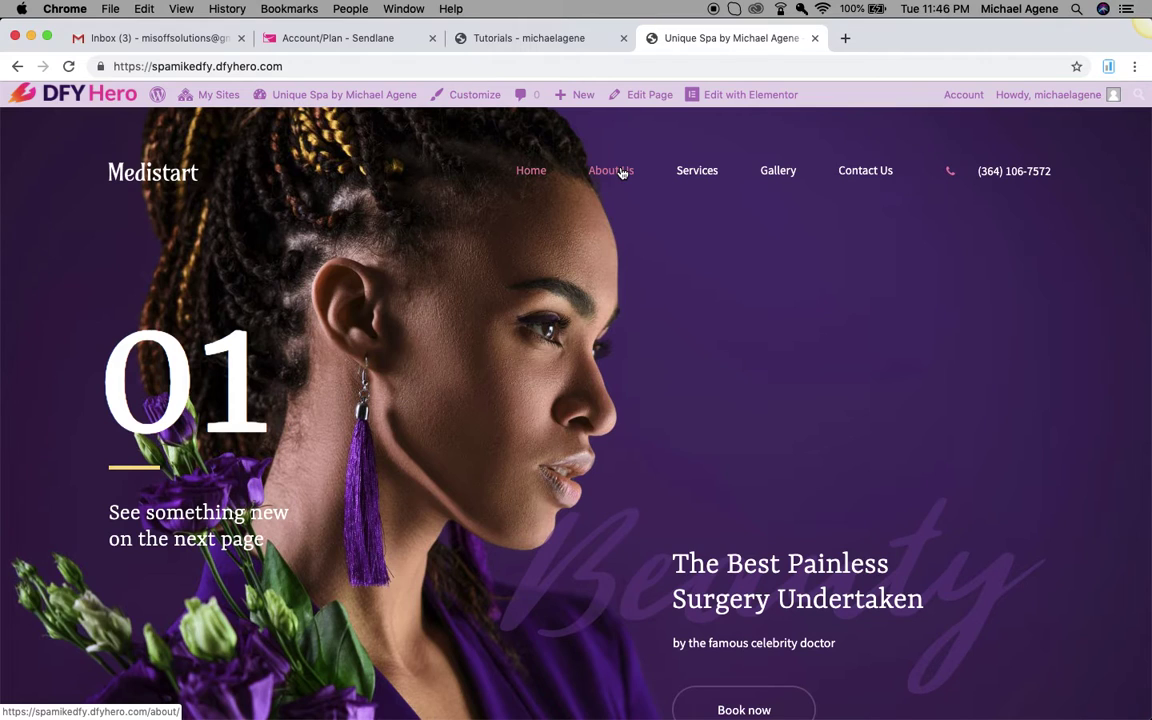
scroll(580, 285, "down", 5)
scroll(580, 285, "down", 10)
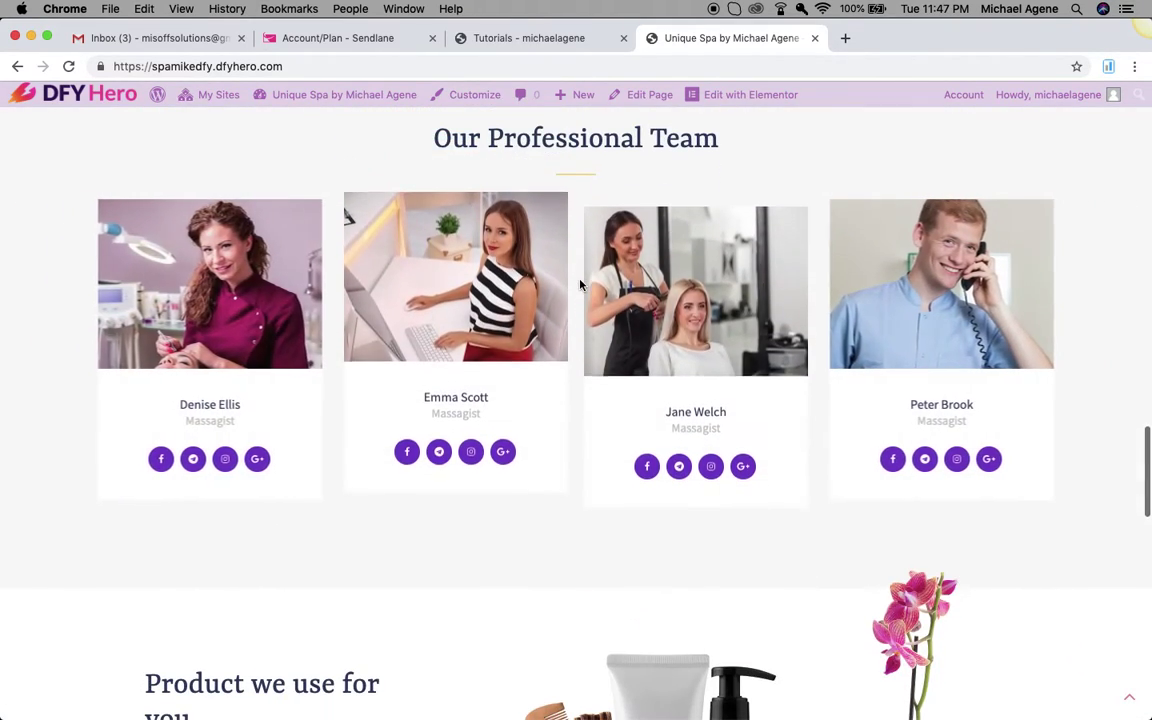
scroll(580, 285, "down", 10)
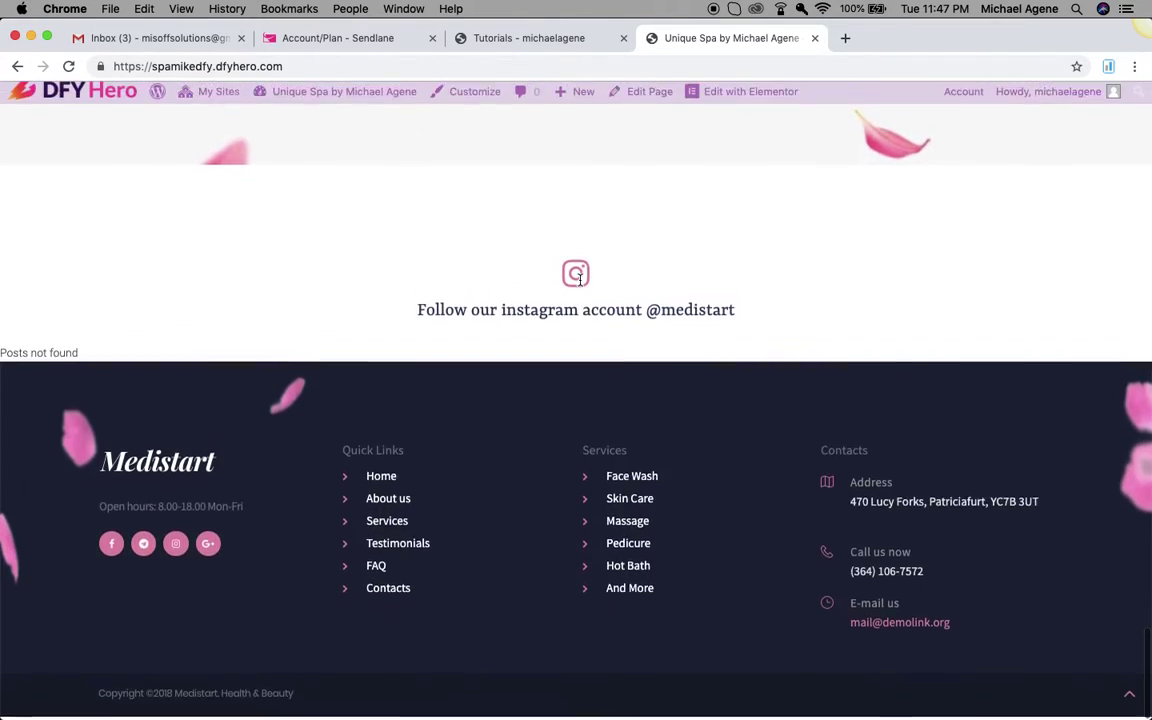
scroll(579, 280, "up", 20)
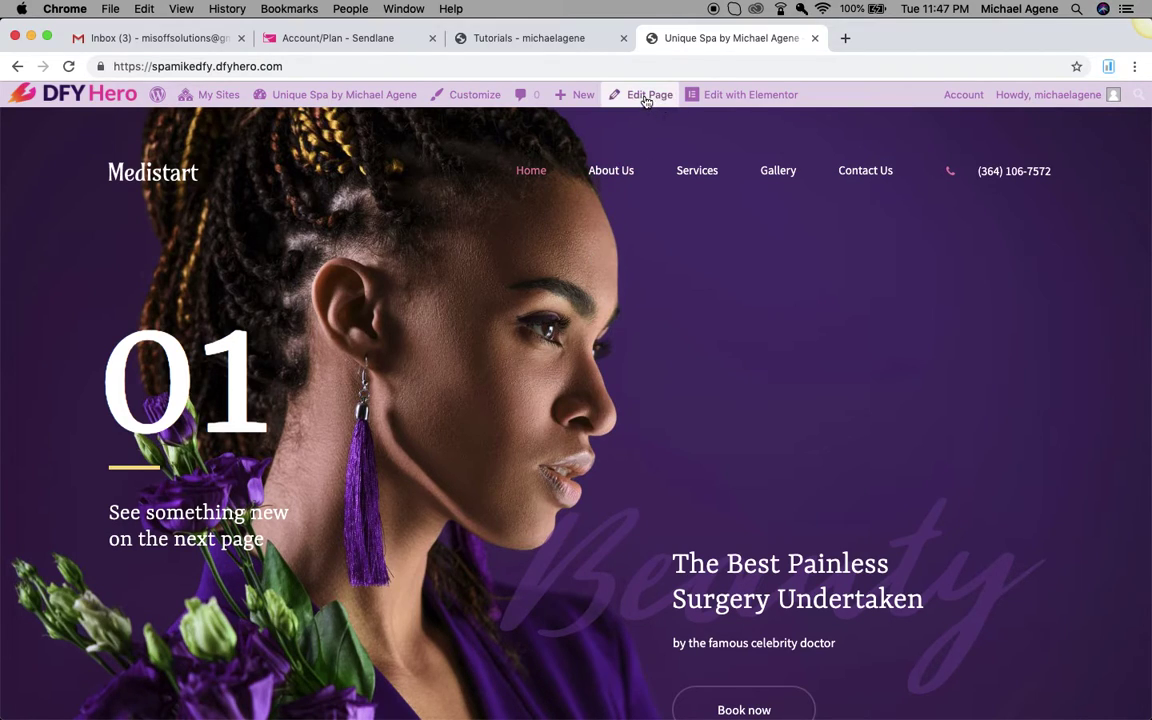
mouse_move(740, 97)
scroll(518, 275, "down", 5)
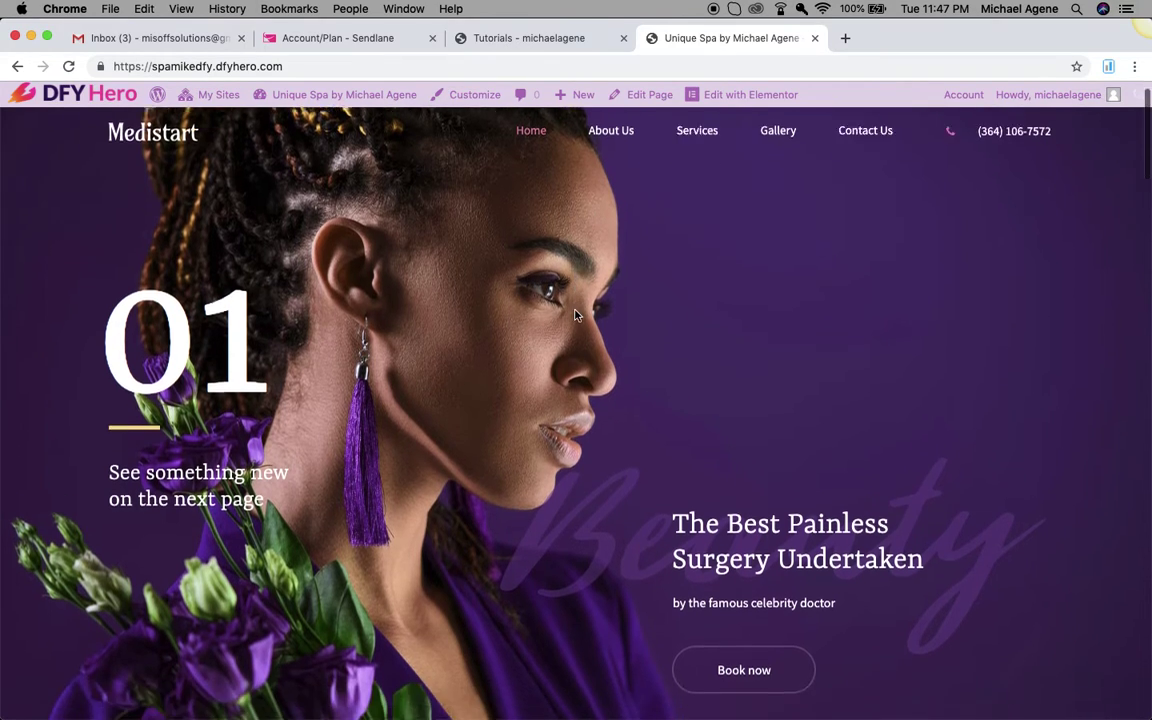
scroll(638, 352, "up", 4)
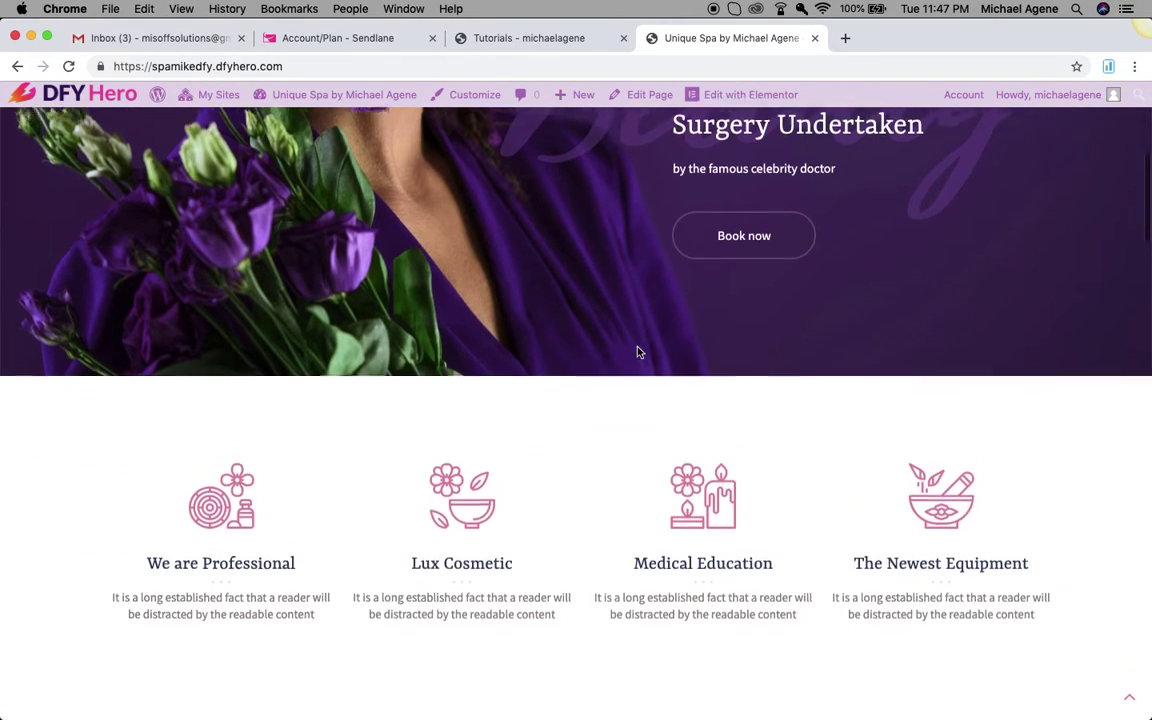
scroll(638, 352, "down", 7)
scroll(638, 352, "down", 1)
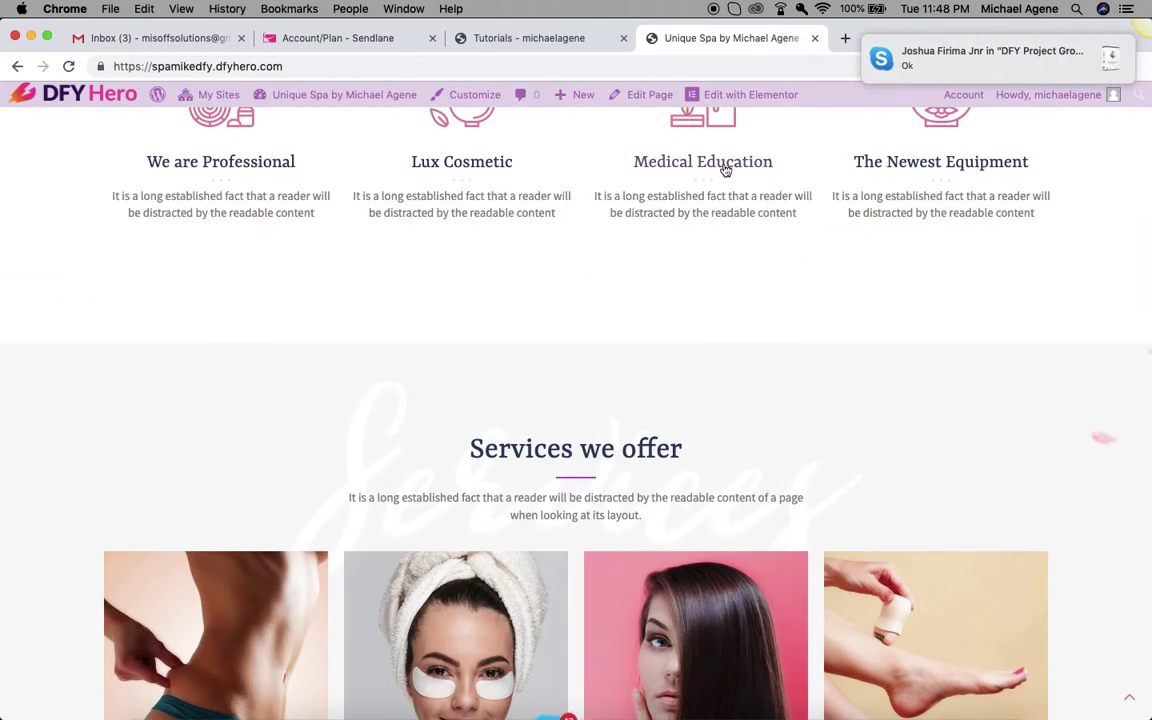
scroll(580, 371, "down", 10)
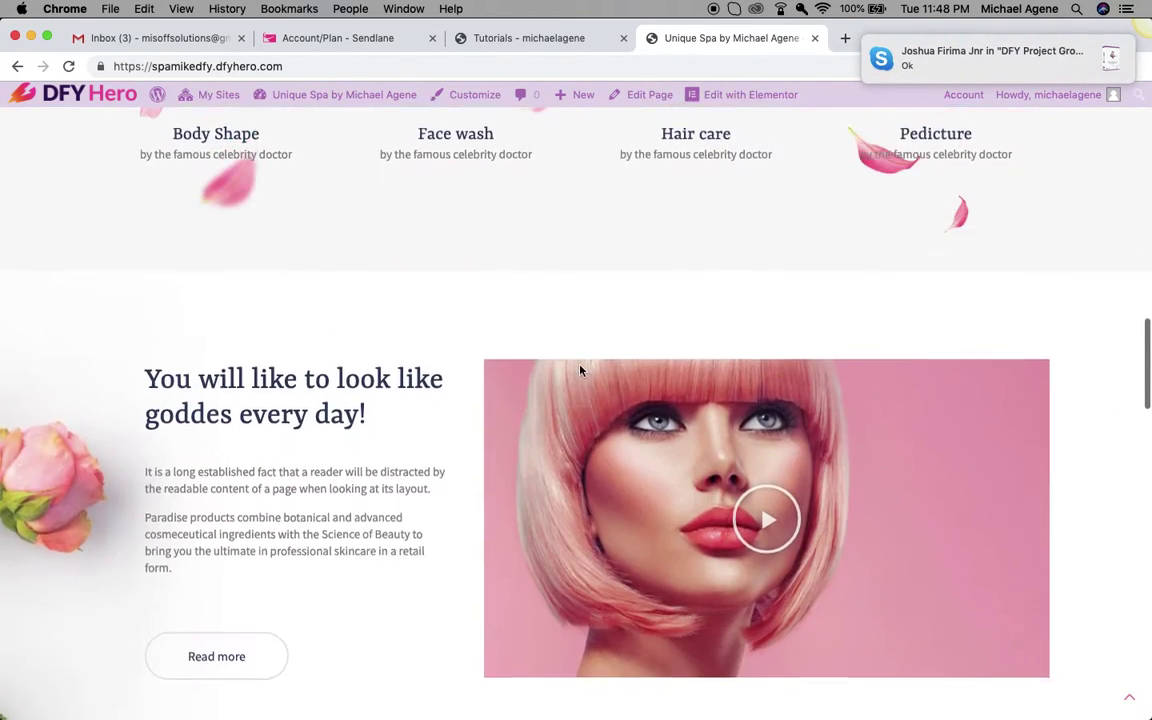
scroll(582, 372, "down", 15)
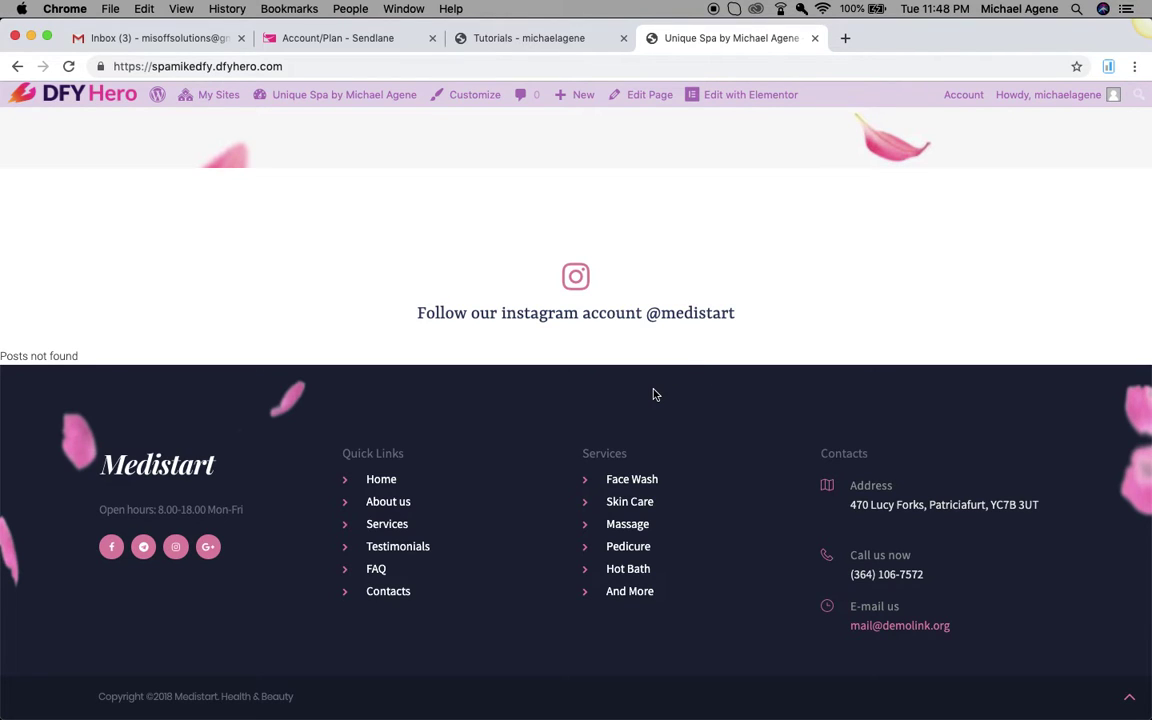
scroll(653, 394, "up", 20)
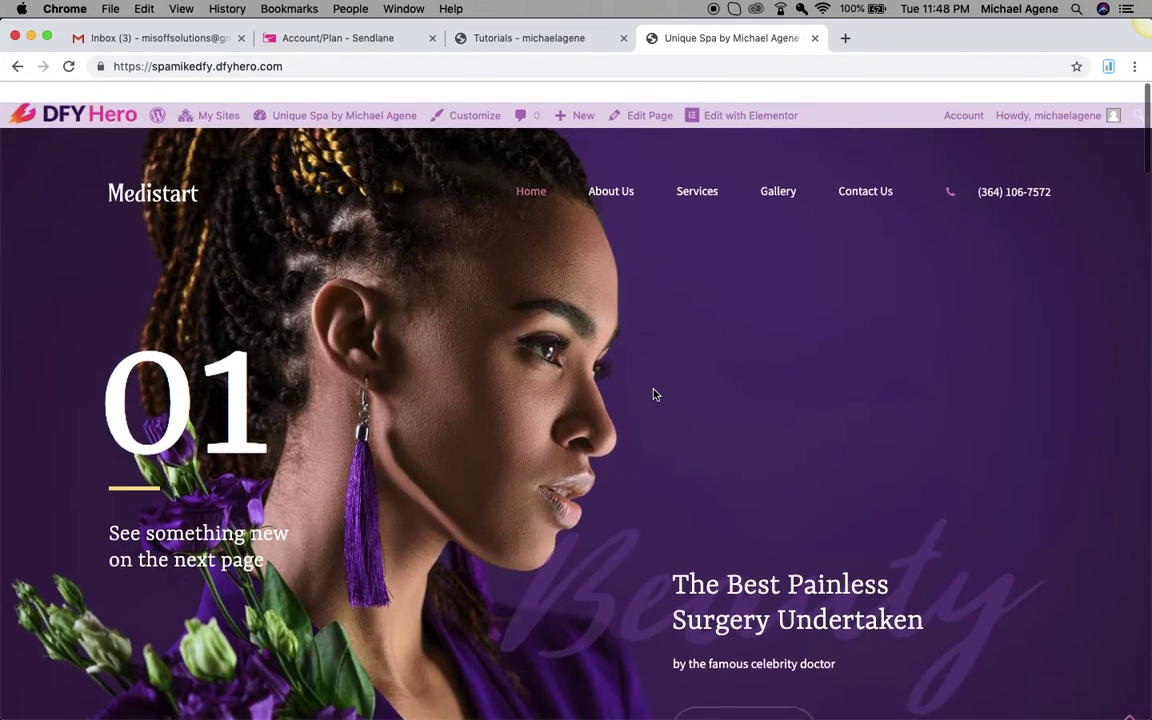
Launch Edit with Elementor on the Medistart homepage from the admin bar.
mouse_move(742, 104)
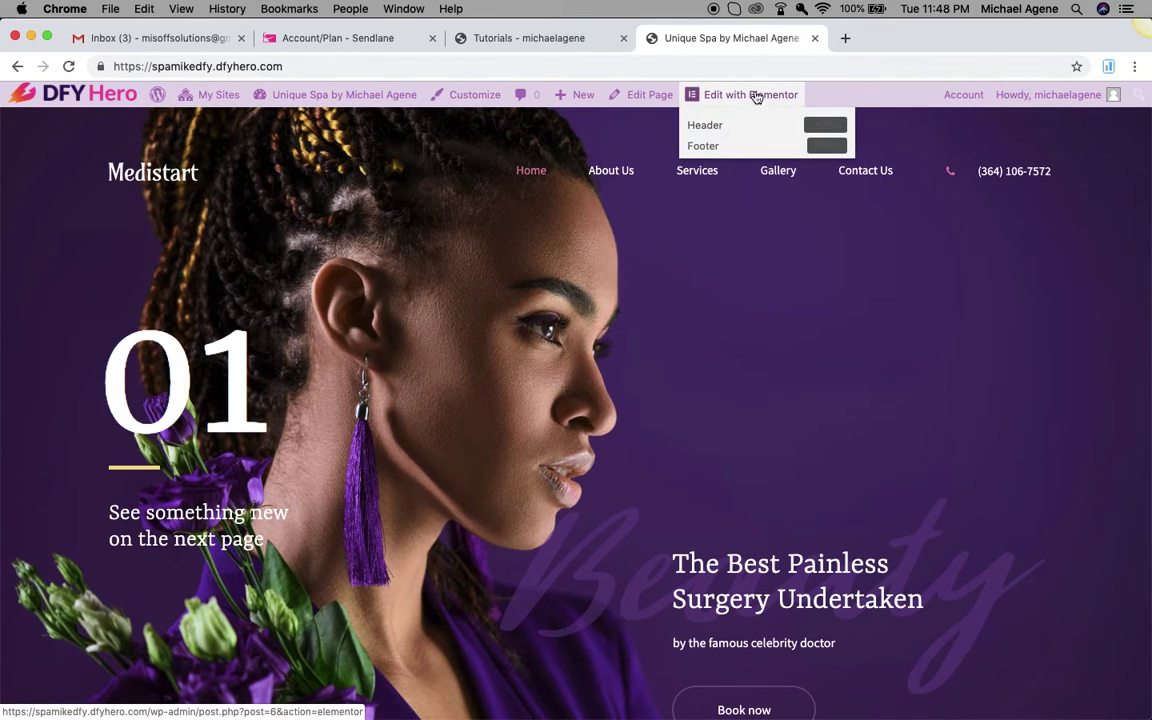
left_click(749, 96)
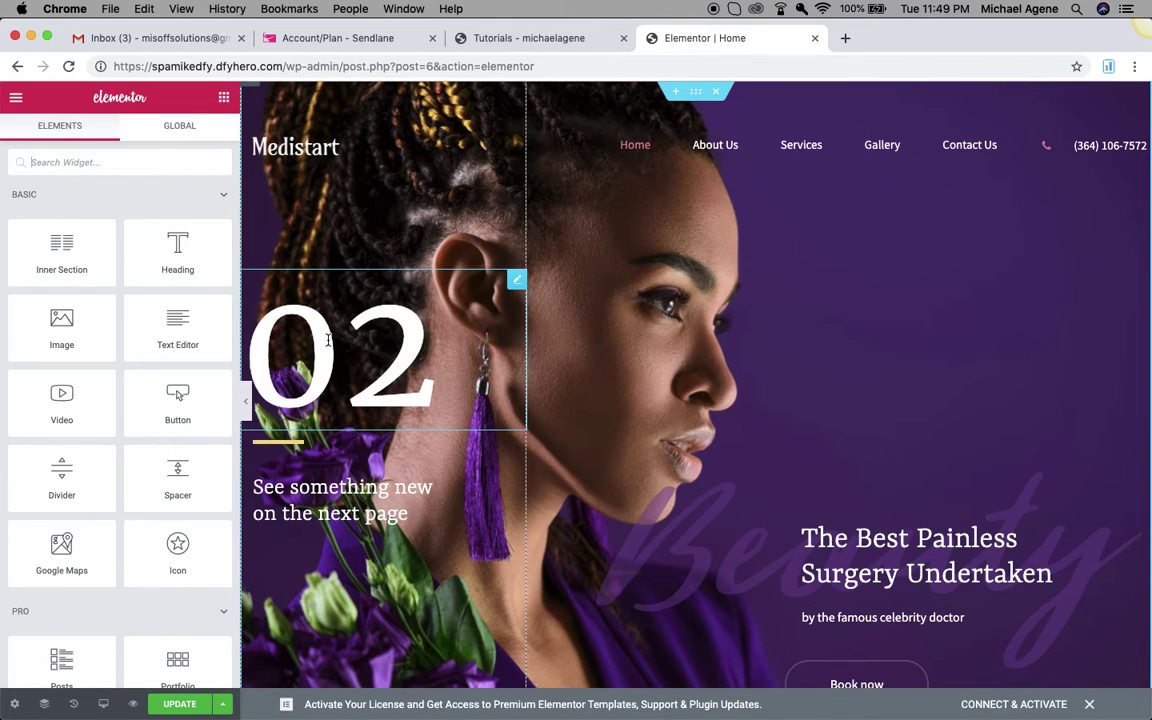
left_click(337, 368)
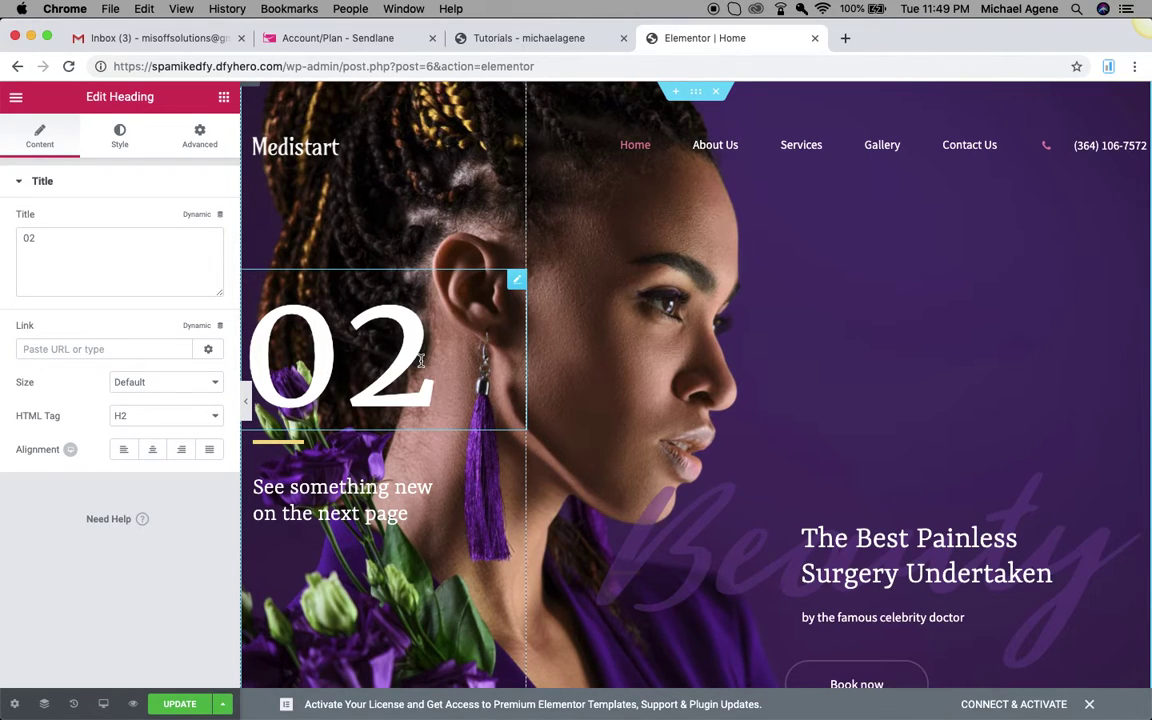
key("BackSpace")
type("3")
key("BackSpace")
type("4")
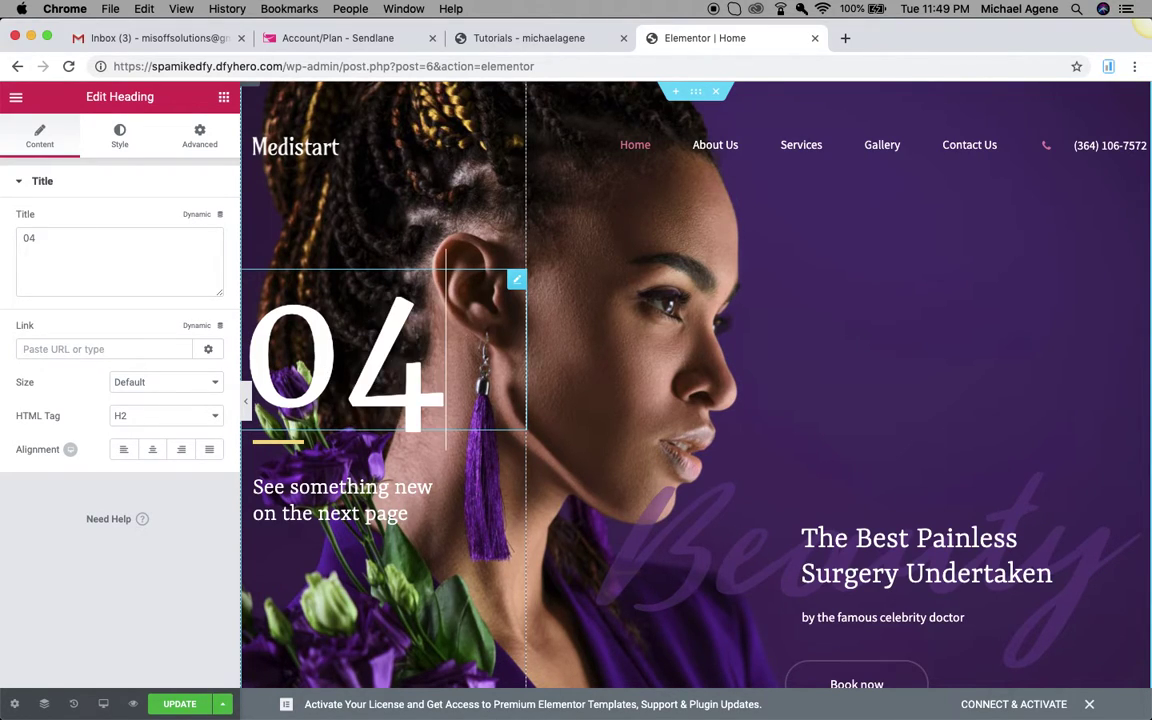
scroll(422, 430, "down", 3)
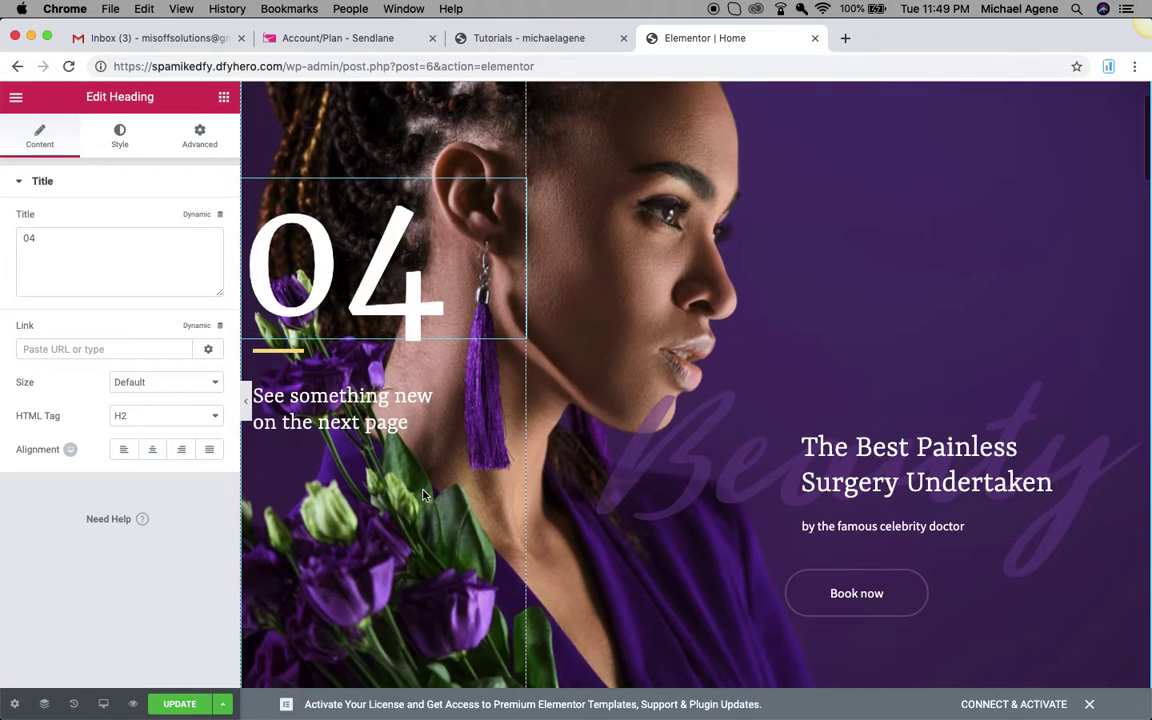
left_click(422, 430)
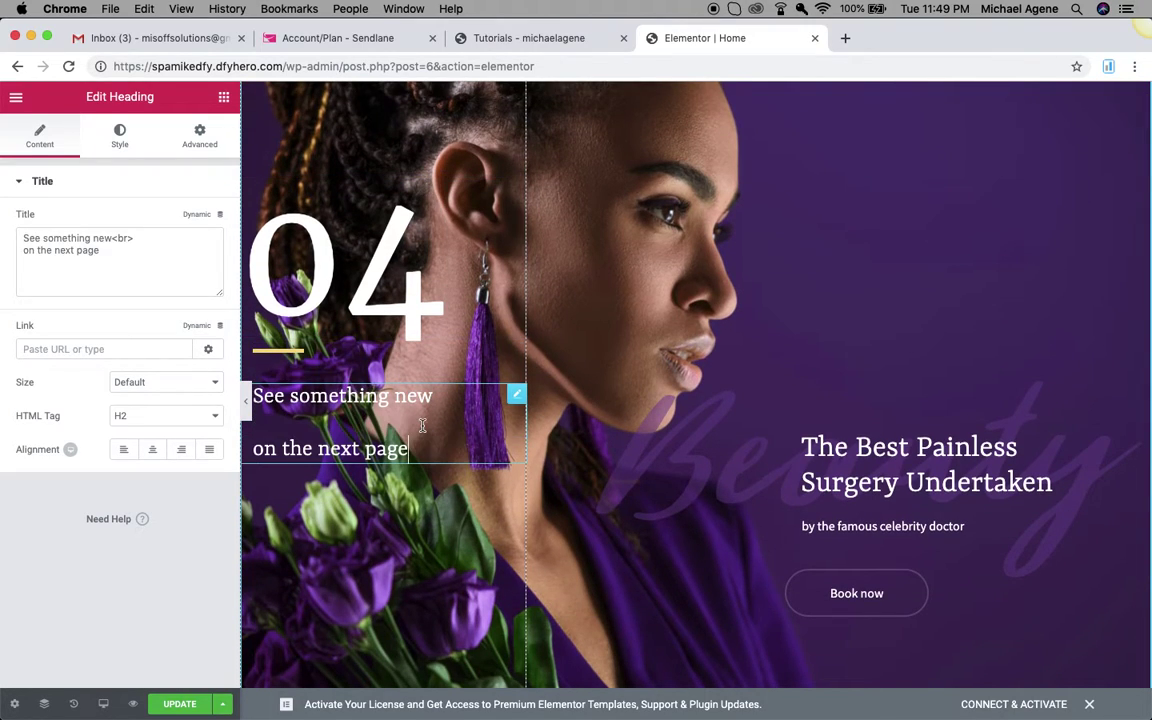
left_click(836, 463)
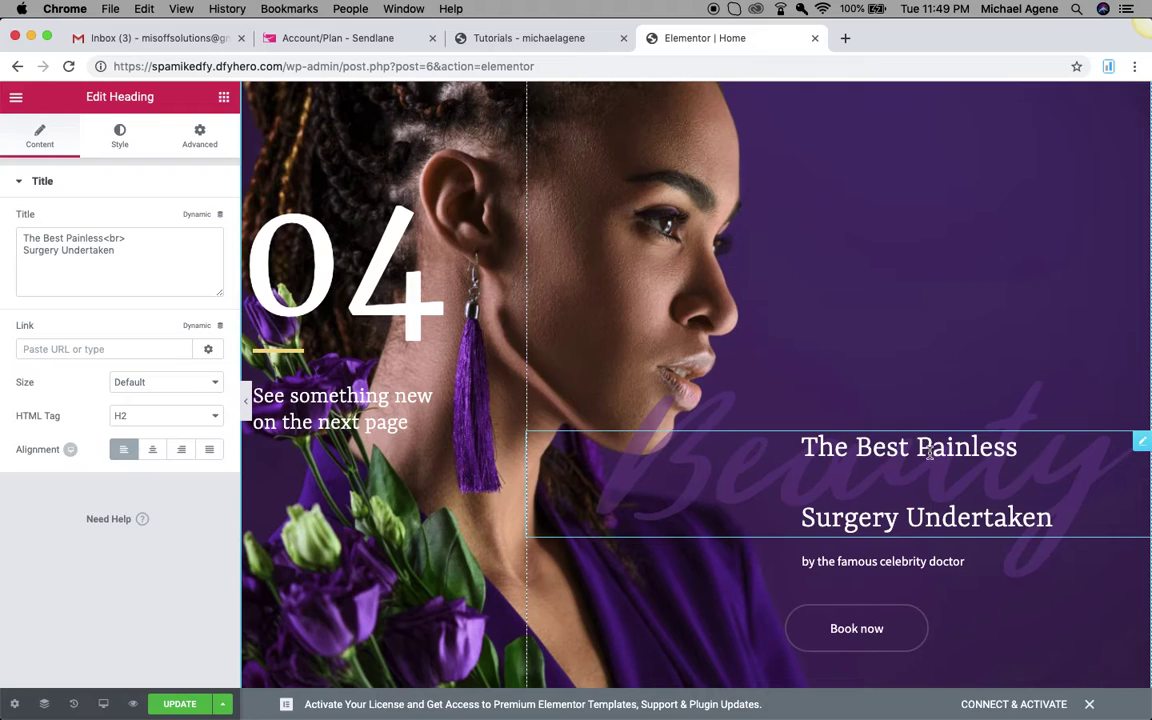
left_click(1019, 448)
scroll(907, 500, "down", 10)
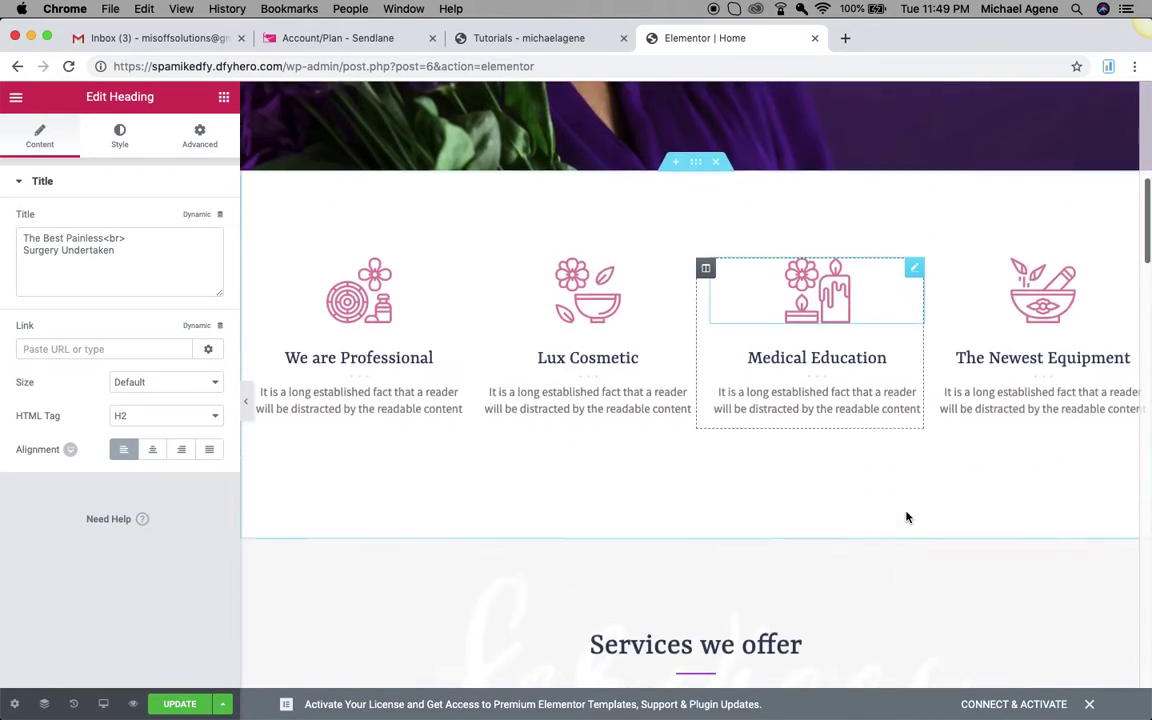
scroll(800, 490, "down", 3)
scroll(690, 457, "up", 5)
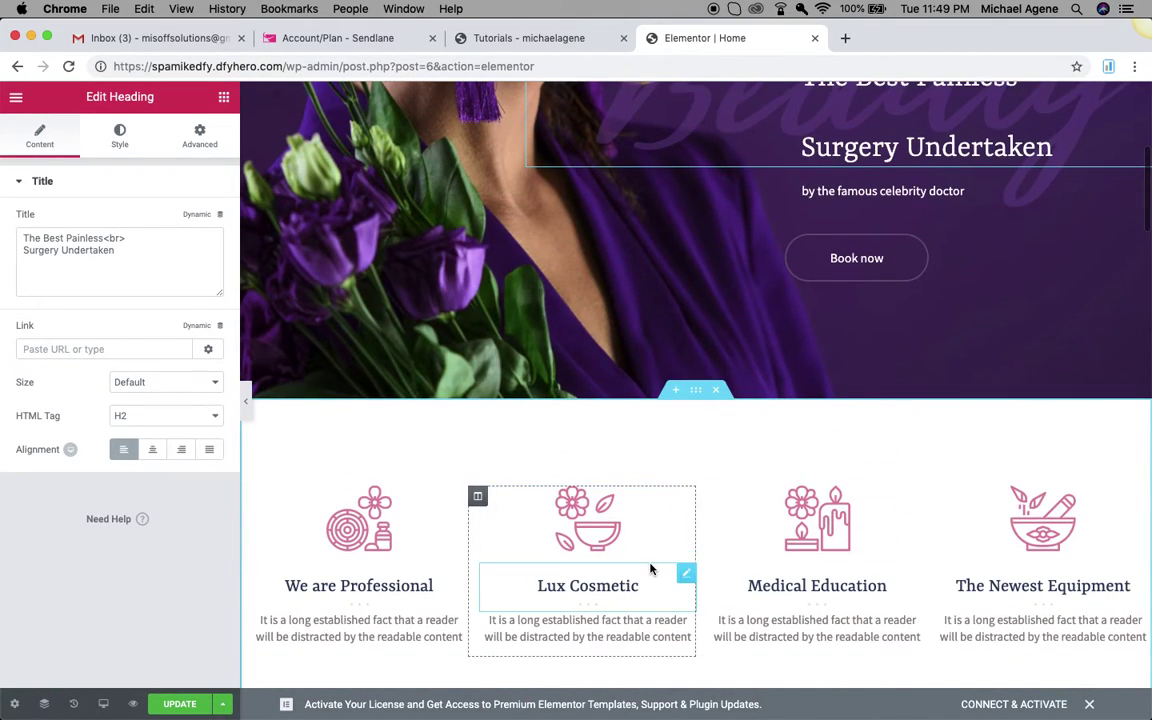
left_click(380, 586)
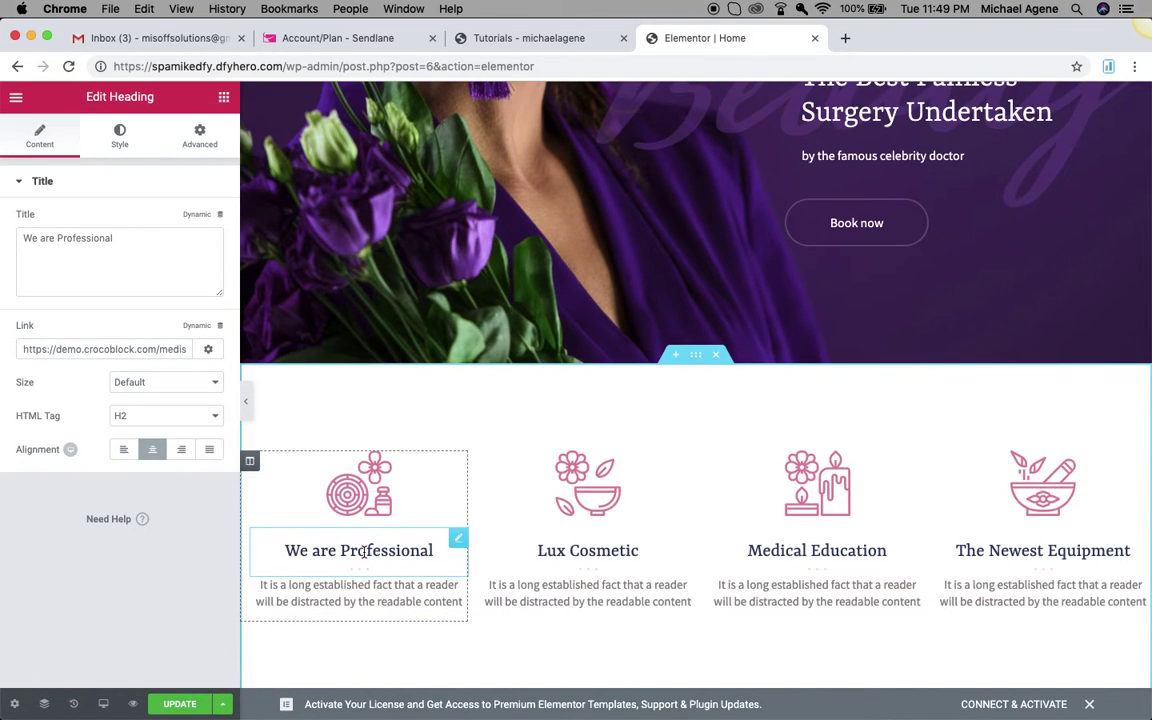
left_click(395, 597)
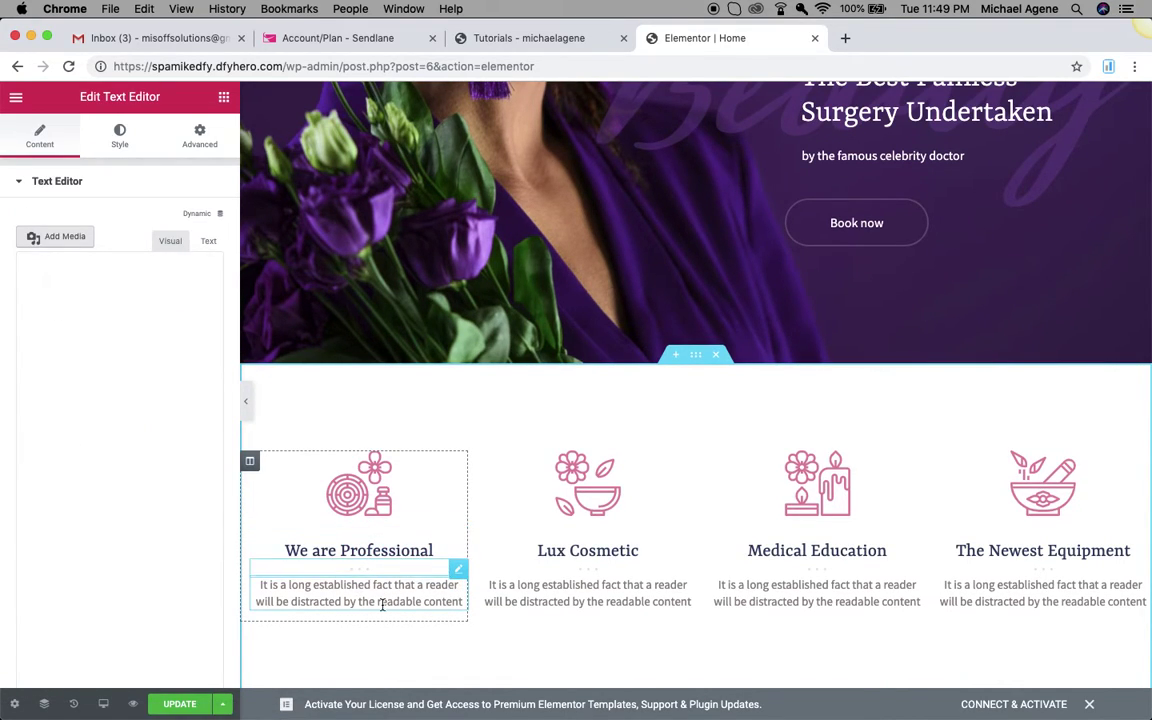
left_click(587, 586)
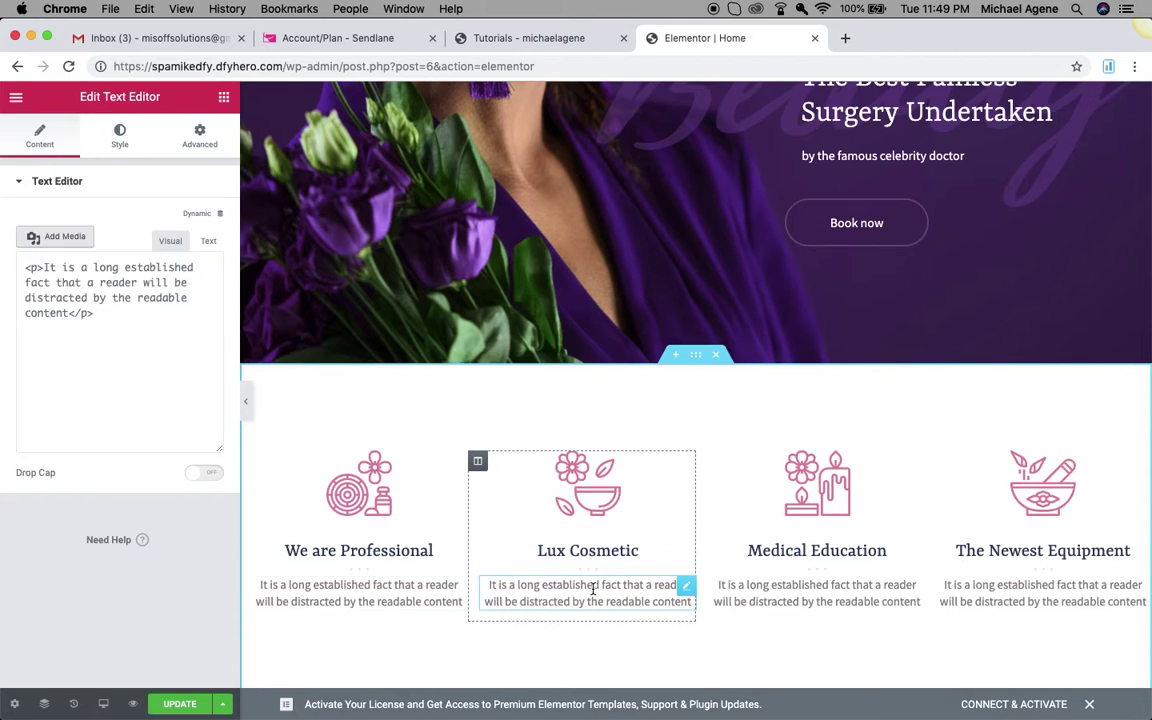
left_click(818, 586)
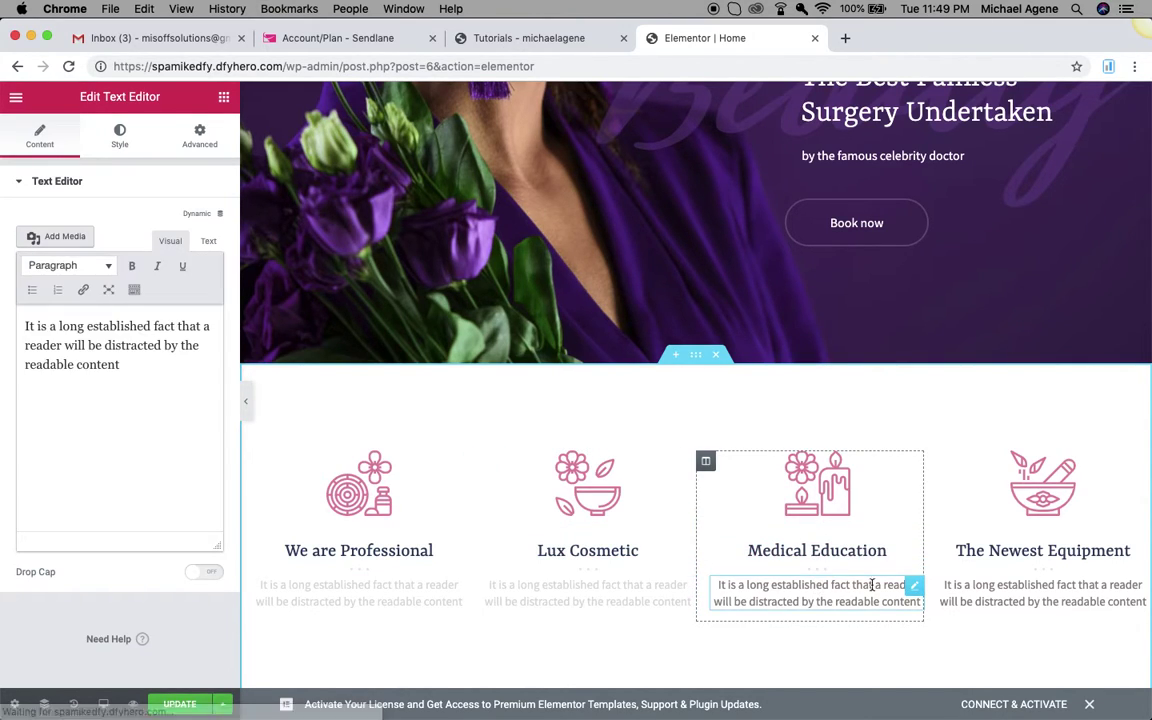
left_click(1012, 590)
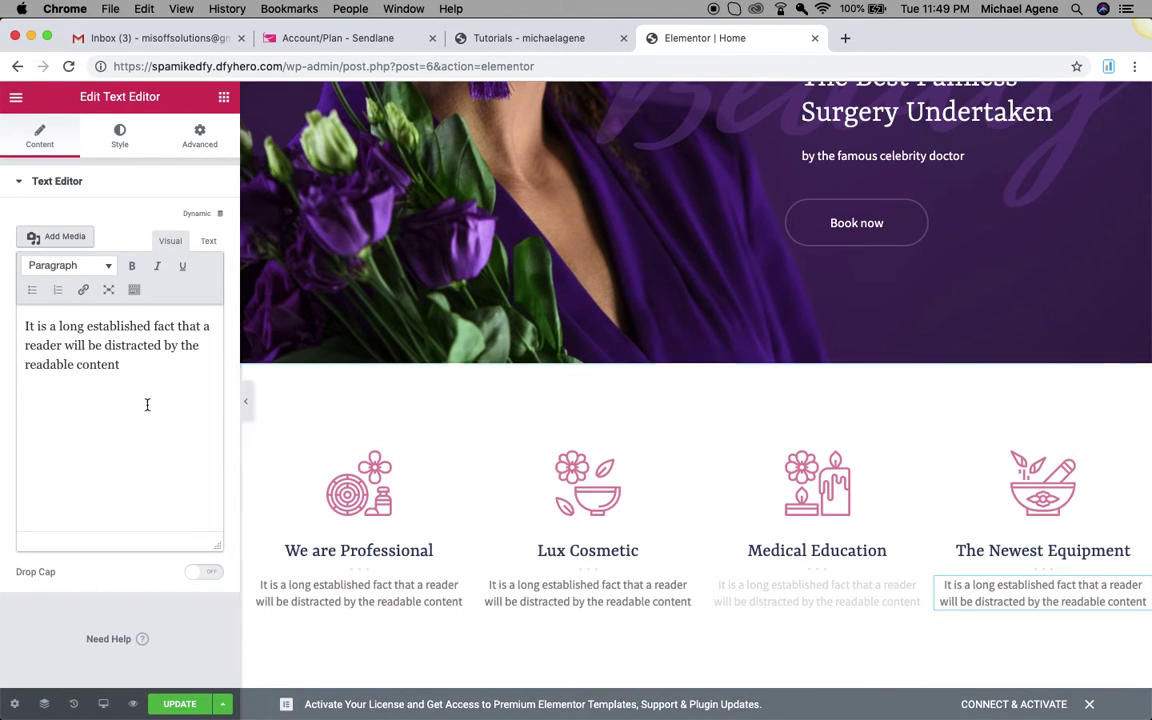
left_click(144, 368)
type("jhsdghfdhjfbndf")
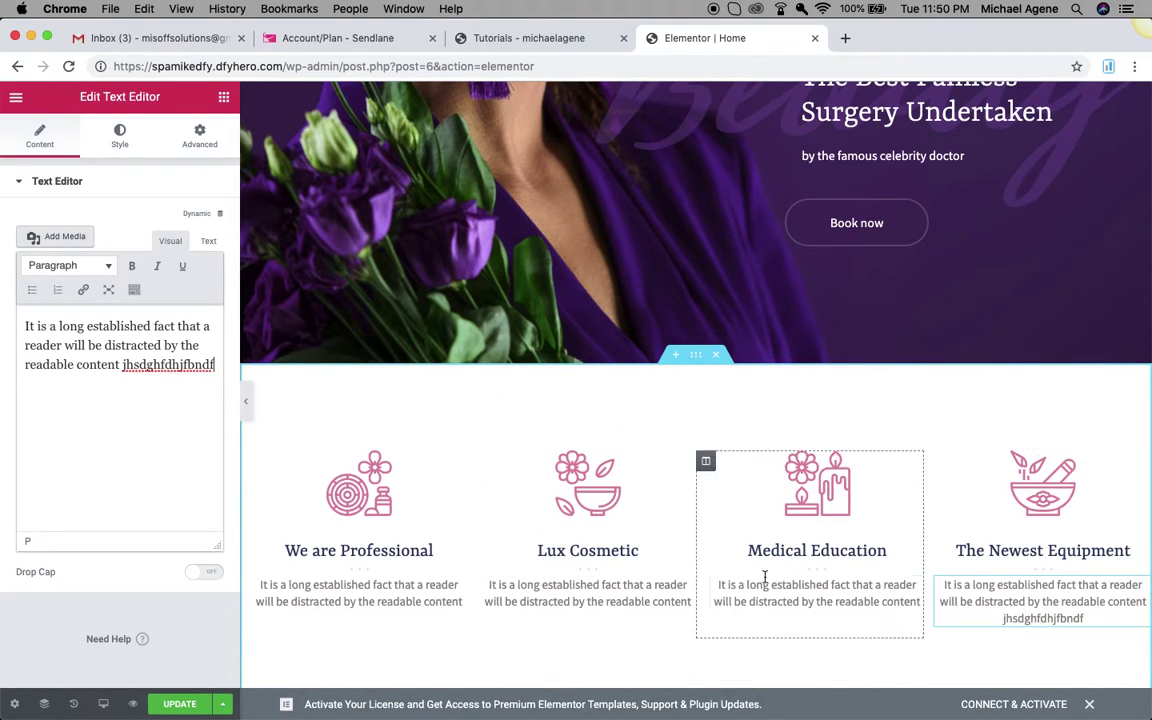
key("BackSpace")
key("BackSpace")
key("BackSpace")
key("BackSpace")
key("BackSpace")
key("BackSpace")
key("BackSpace")
key("BackSpace")
key("BackSpace")
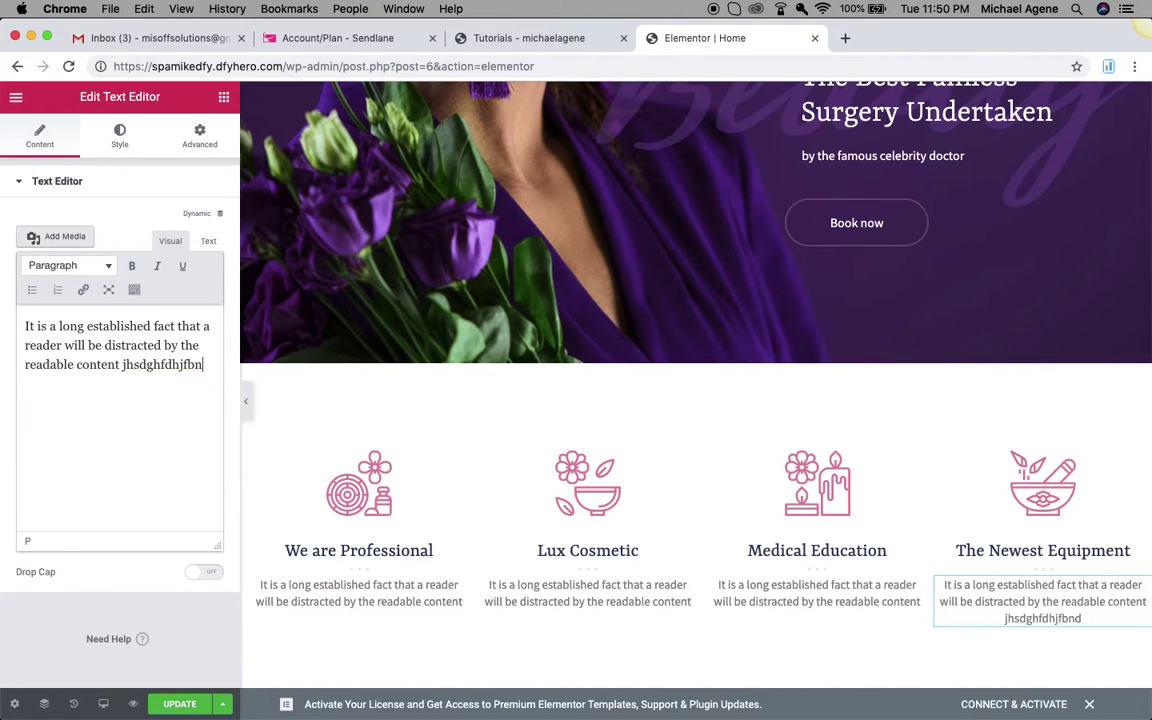
key("BackSpace")
key("BackSpace")
key("BackSpace")
key("BackSpace")
key("BackSpace")
key("BackSpace")
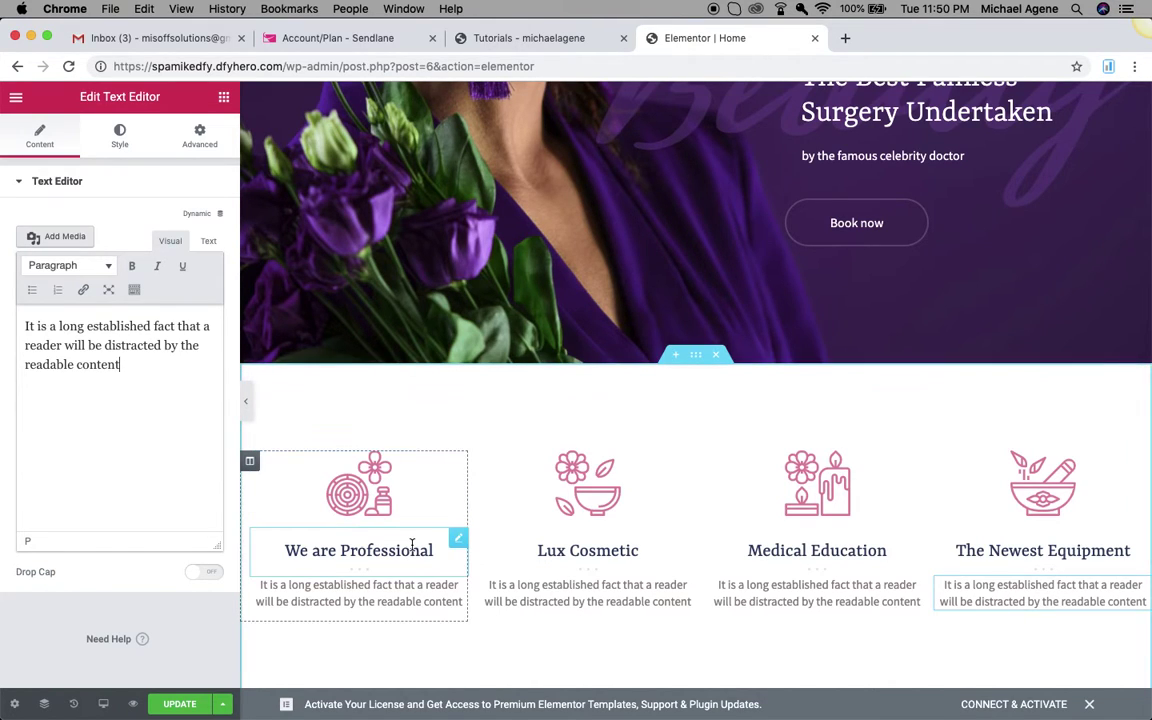
Select the Services we offer heading, its paragraph and the Face wash card in turn.
scroll(411, 545, "down", 10)
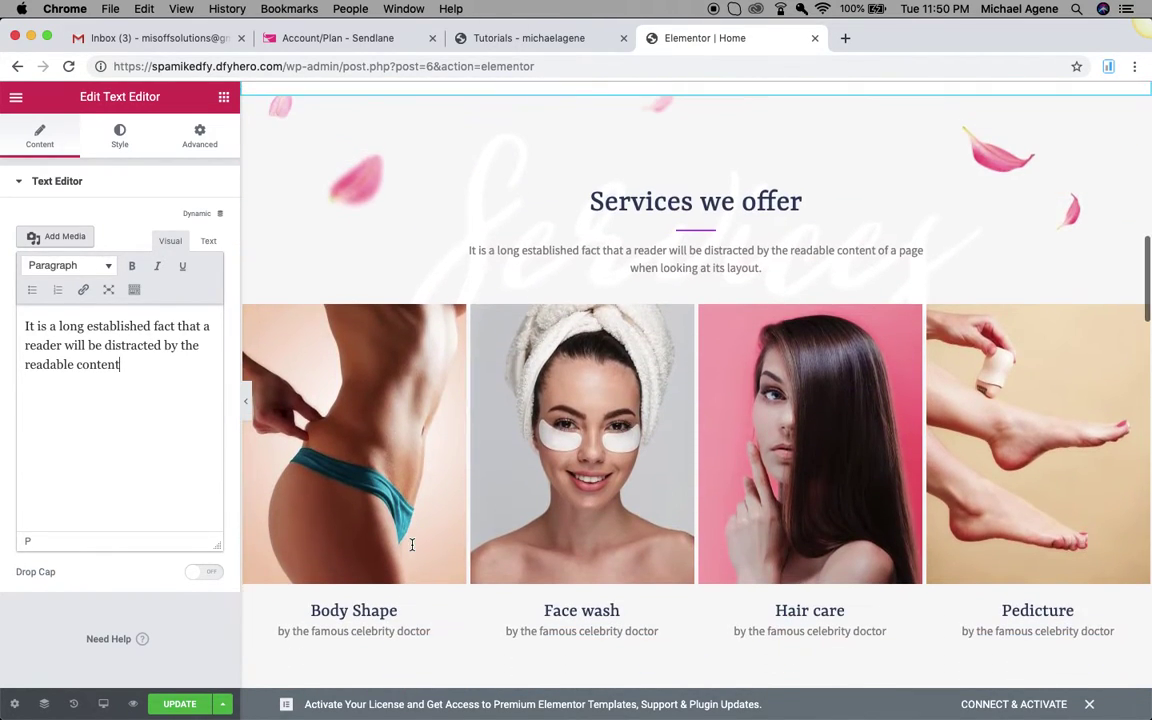
type("of a page when looking at its layout.")
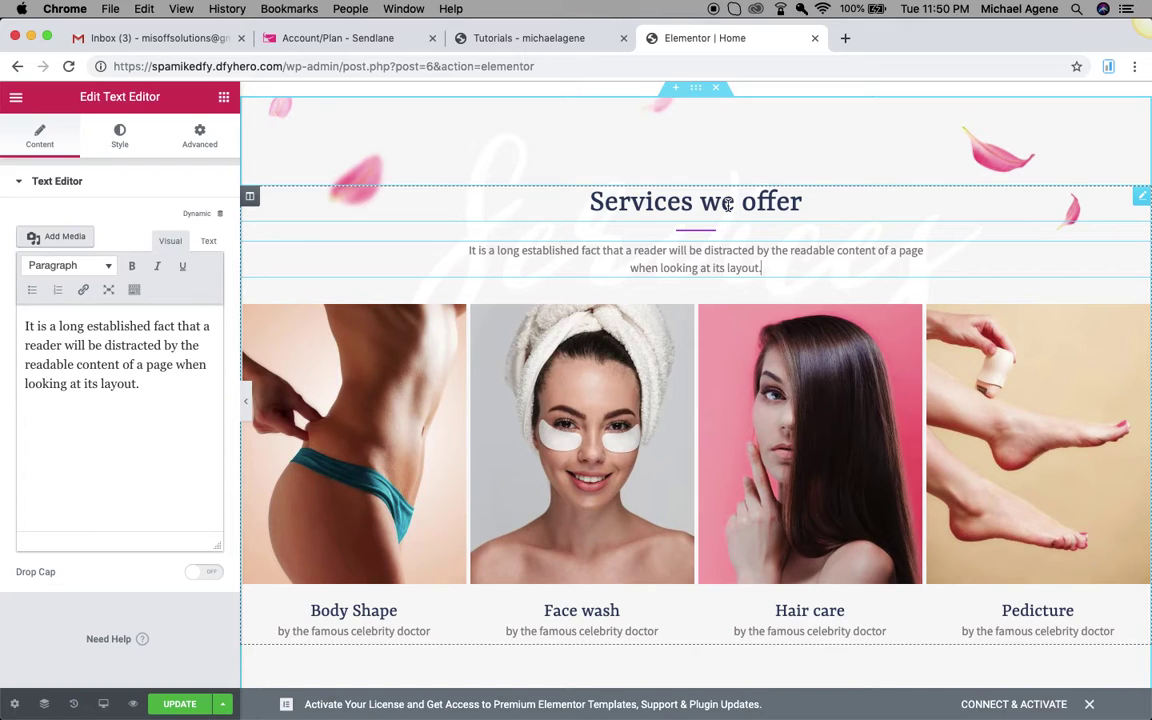
left_click(790, 200)
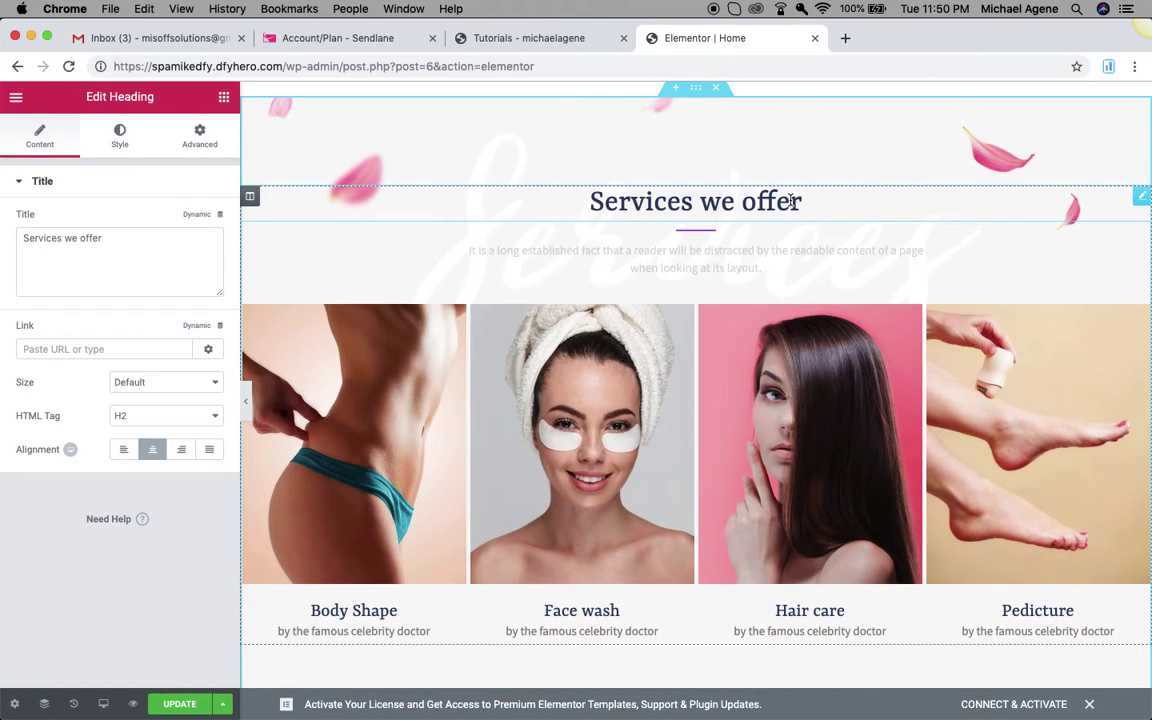
left_click(761, 262)
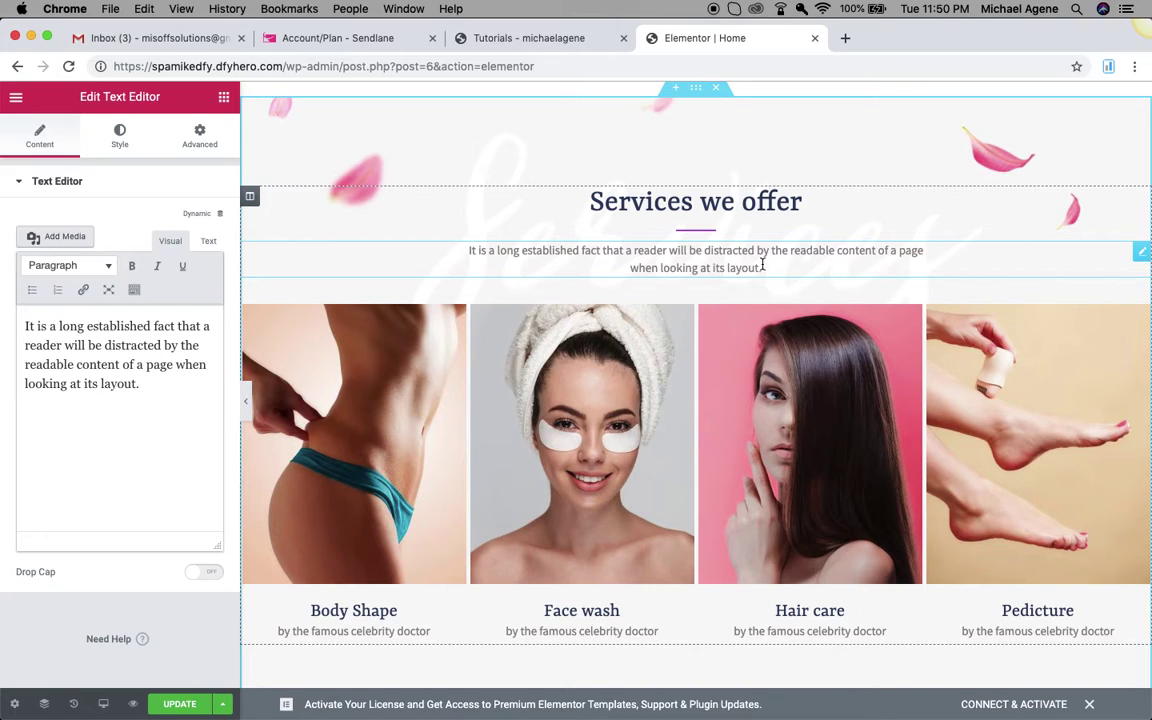
left_click(583, 418)
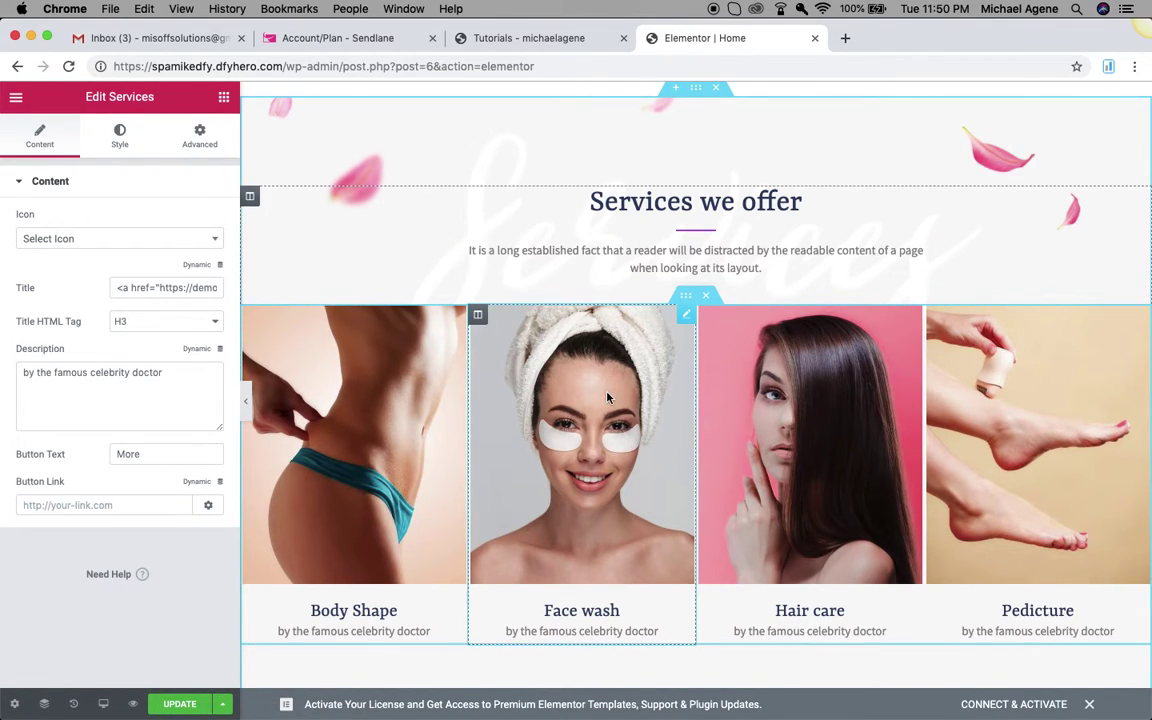
scroll(607, 397, "down", 10)
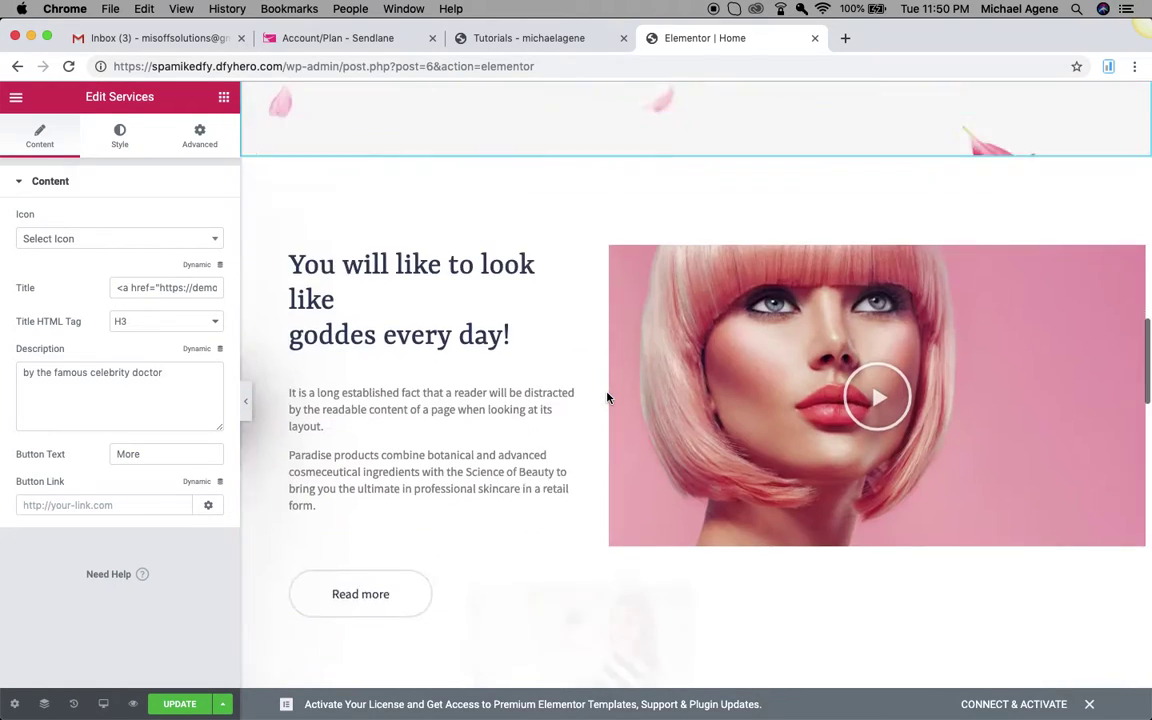
scroll(607, 397, "up", 5)
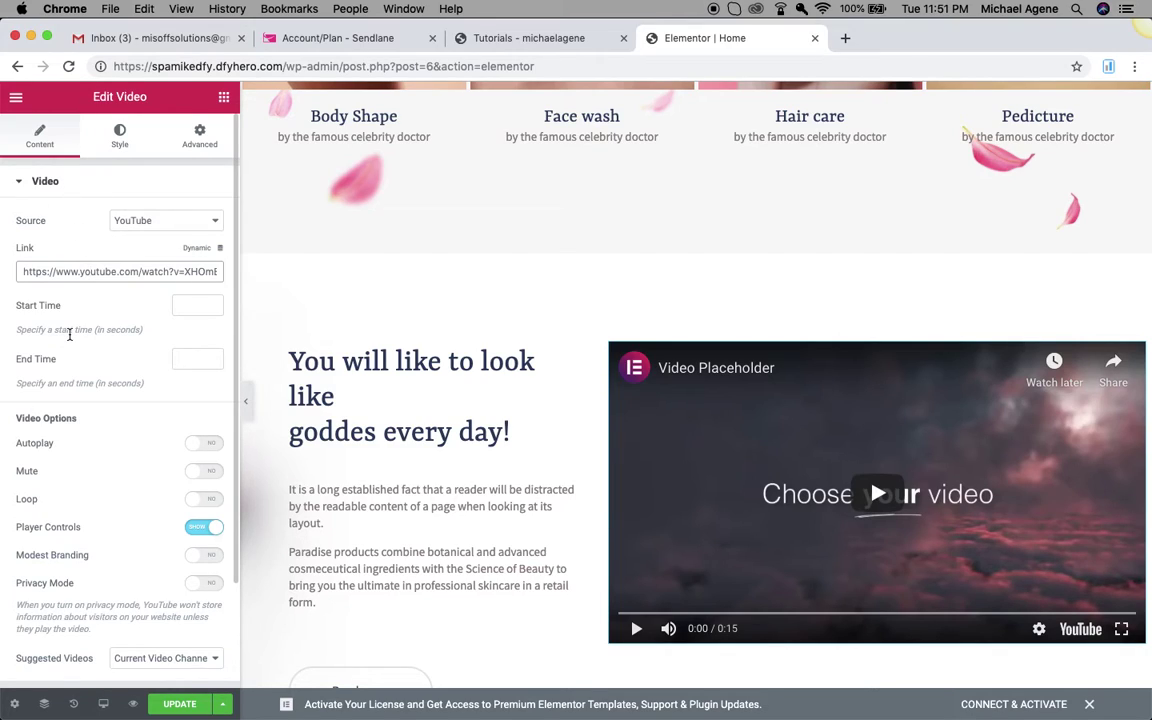
Test-type in the goddess heading, delete the stray characters, and select the paragraph below.
left_click(406, 416)
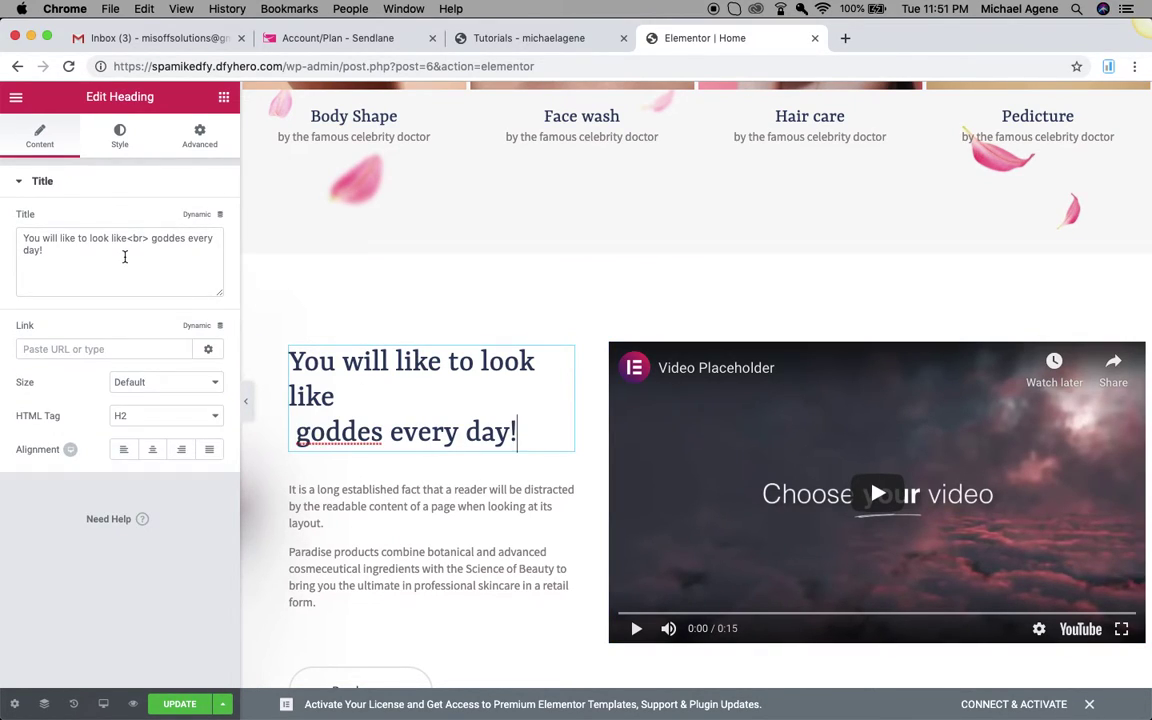
left_click(41, 250)
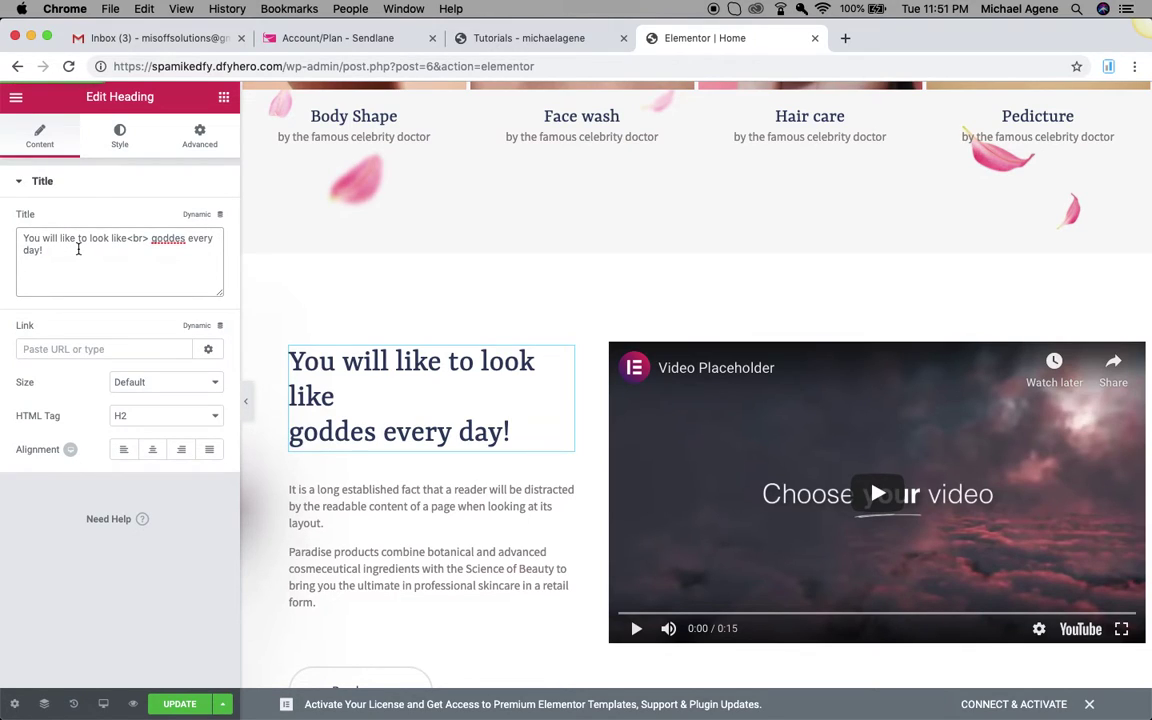
type("fvhdvhf")
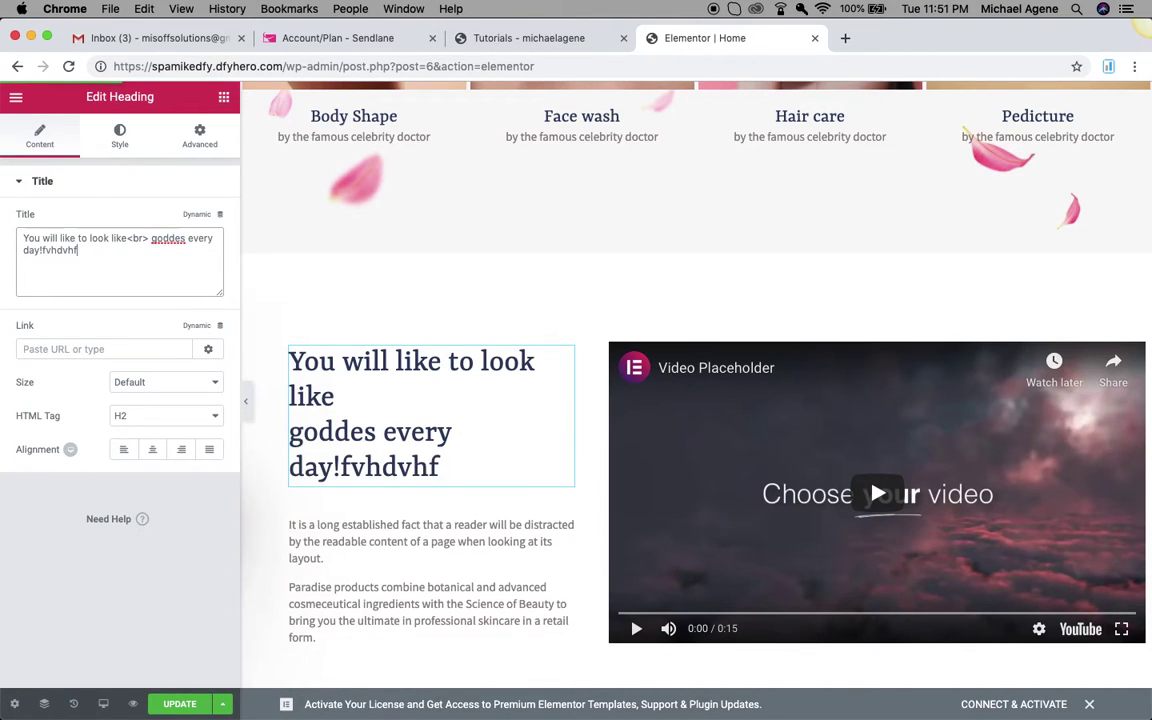
key("BackSpace")
key("BackSpace")
key("BackSpace")
key("BackSpace")
key("BackSpace")
key("BackSpace")
key("BackSpace")
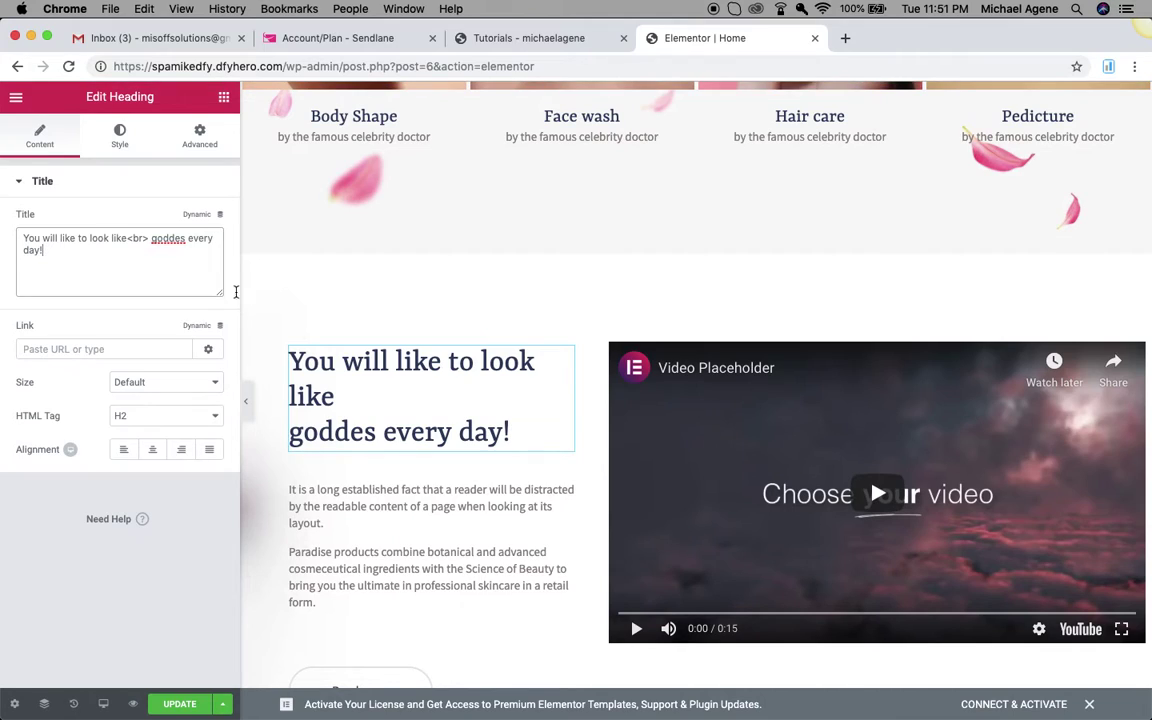
left_click(365, 402)
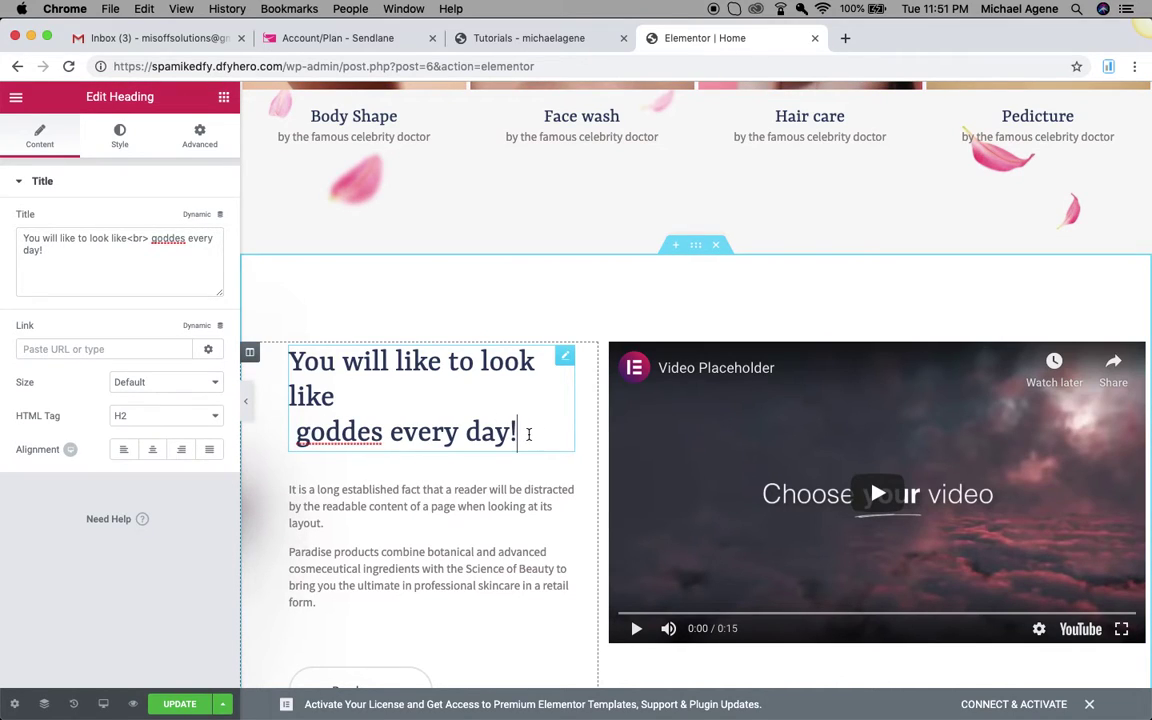
type("jvdfj")
key("BackSpace")
key("BackSpace")
key("BackSpace")
key("BackSpace")
key("BackSpace")
left_click(431, 505)
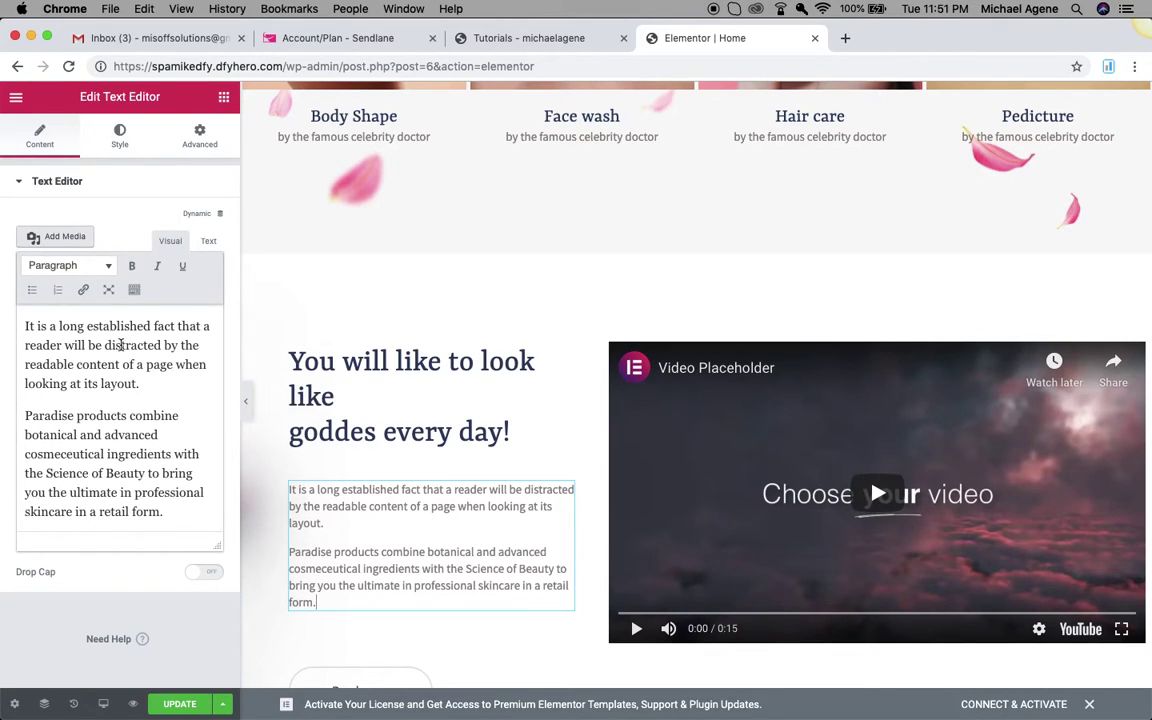
Link 'looking at its layout.' to a test URL, then unlink it to plain text.
left_click(155, 387)
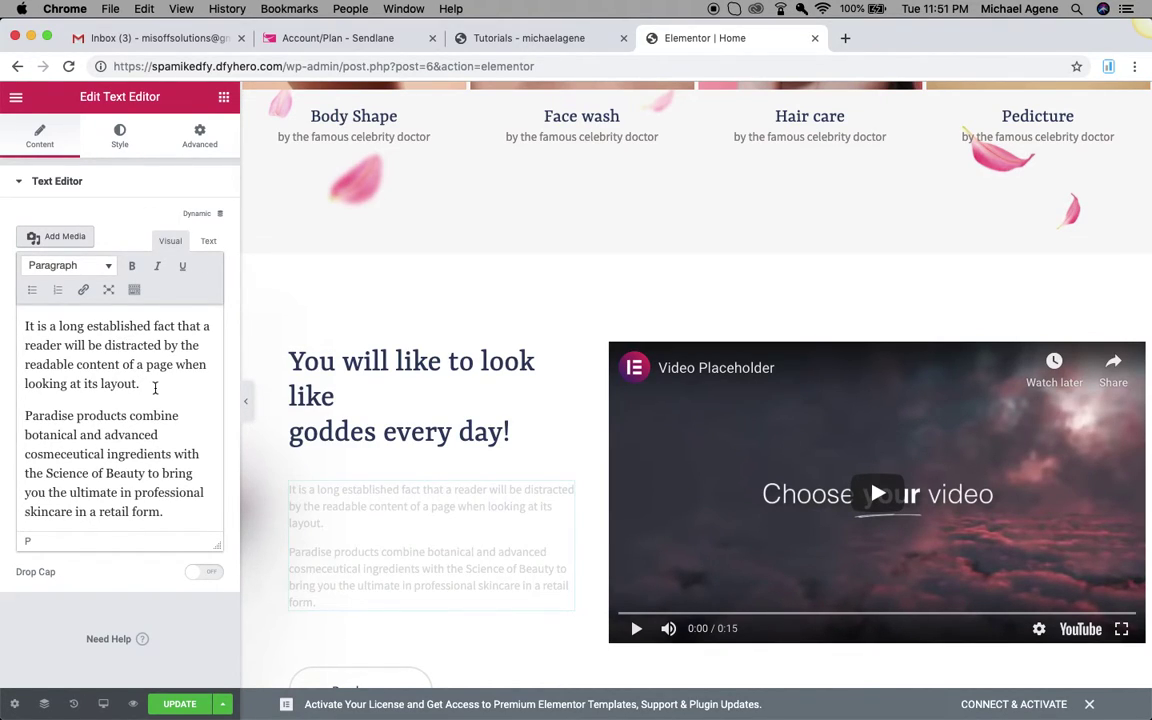
left_click_drag(140, 383, 26, 380)
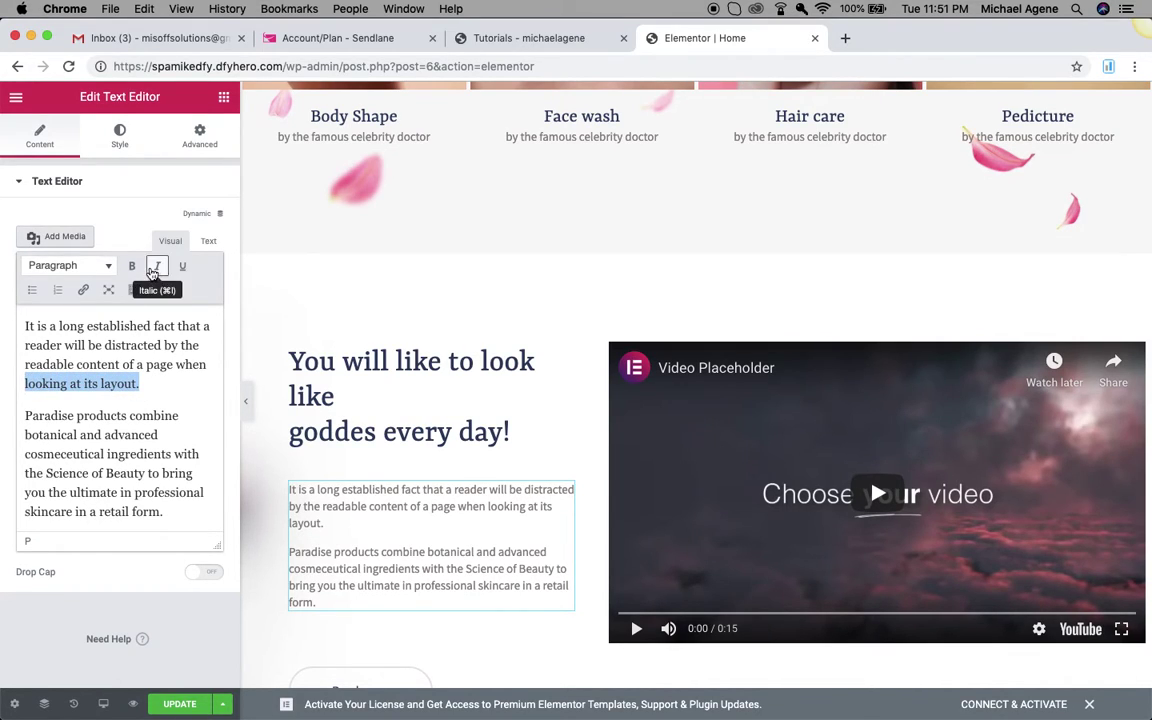
left_click(83, 290)
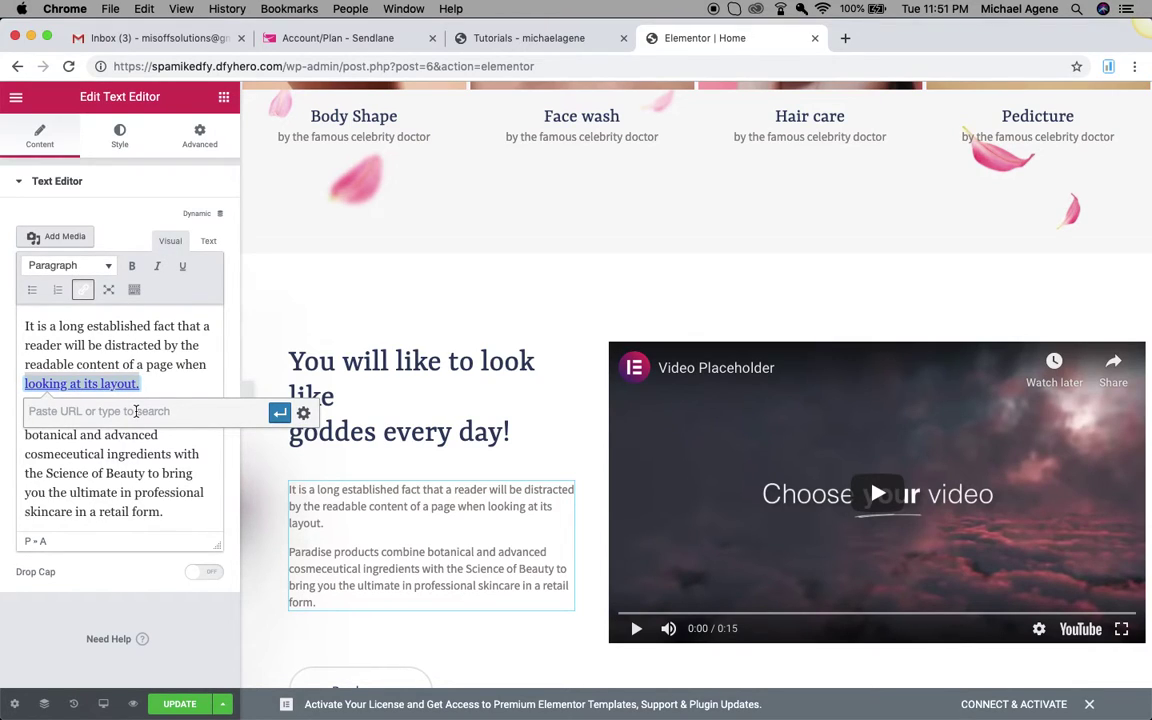
type("michaelagene.com")
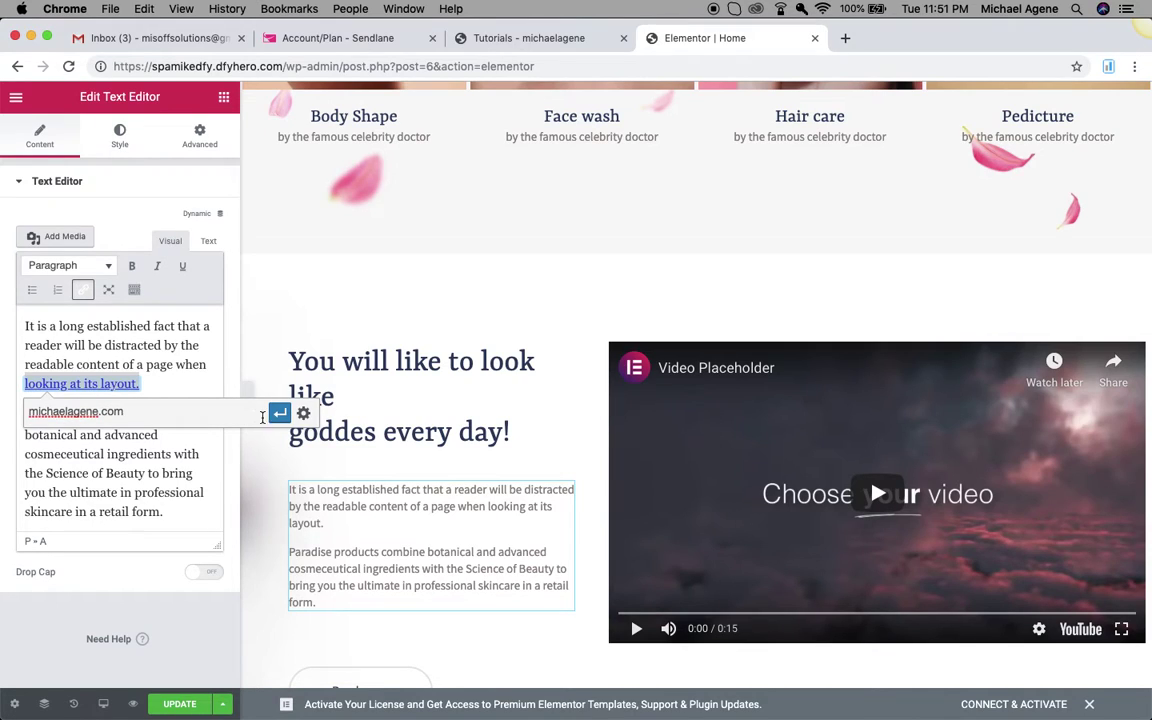
left_click(279, 413)
left_click(115, 463)
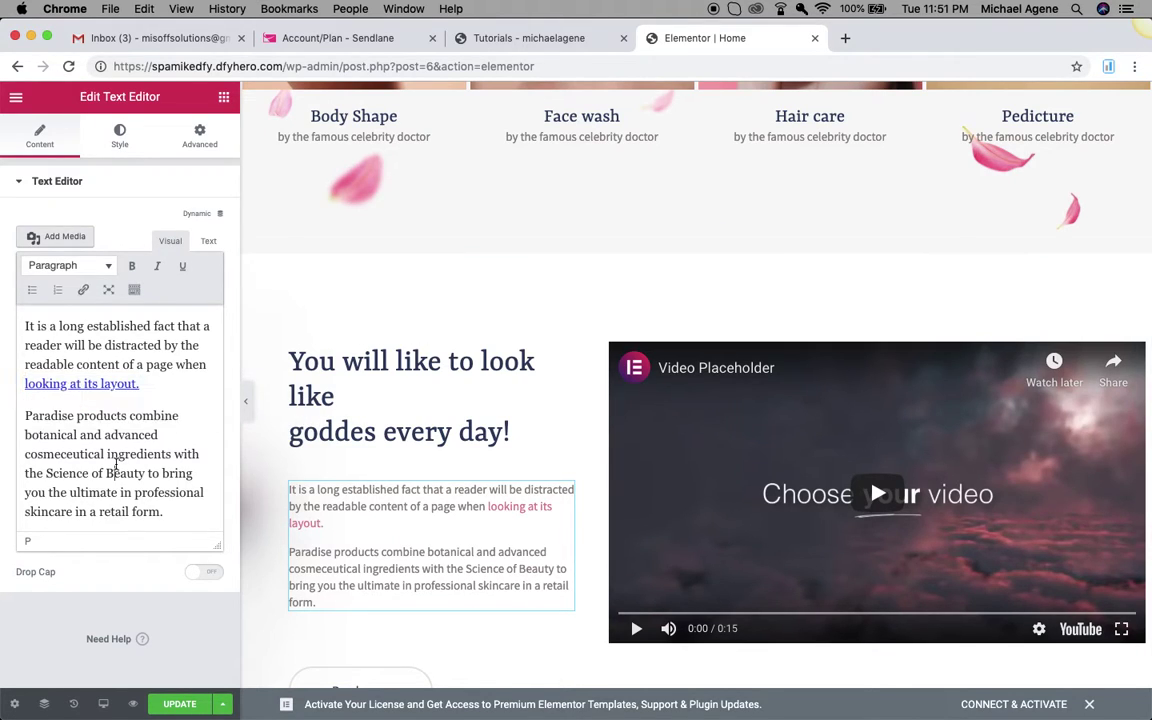
left_click(79, 384)
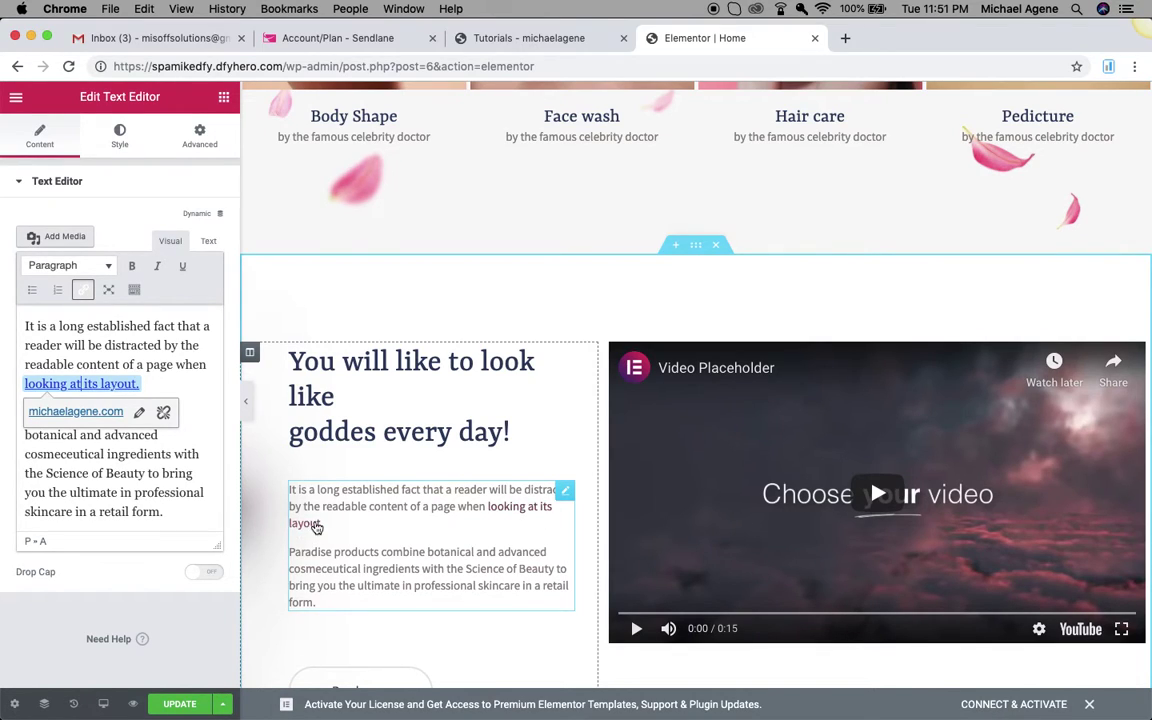
left_click(163, 413)
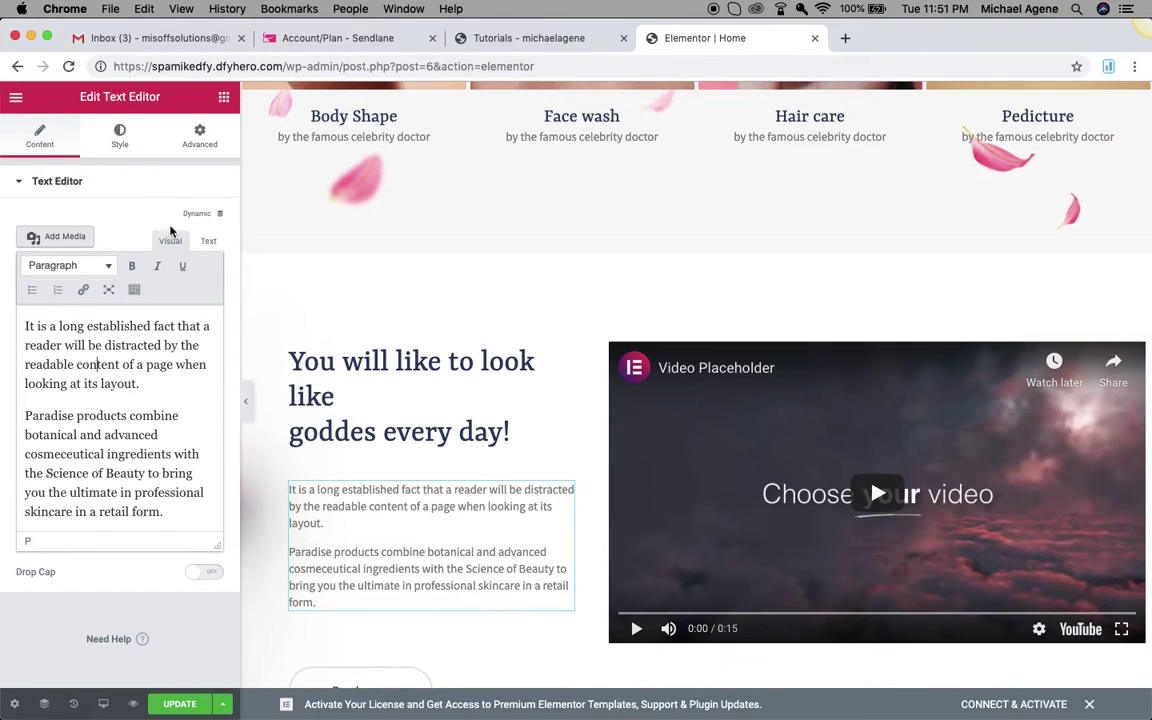
left_click(374, 410)
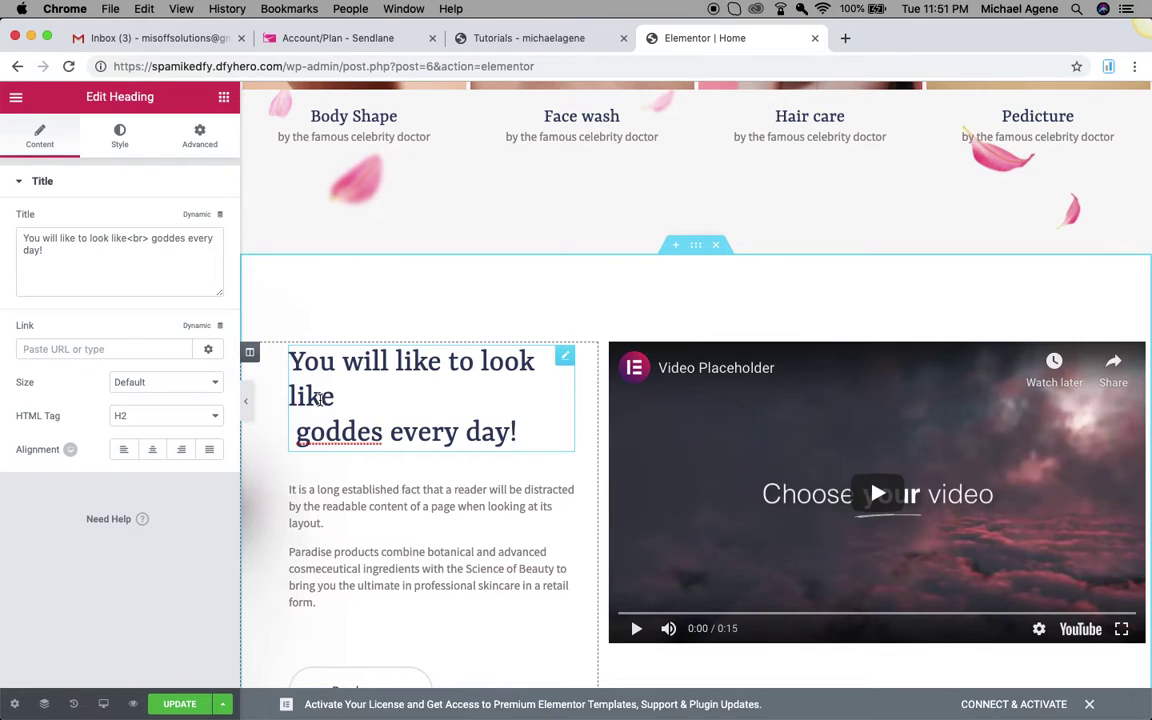
Scroll to the homepage top and open the header template via Edit Header.
scroll(320, 400, "down", 20)
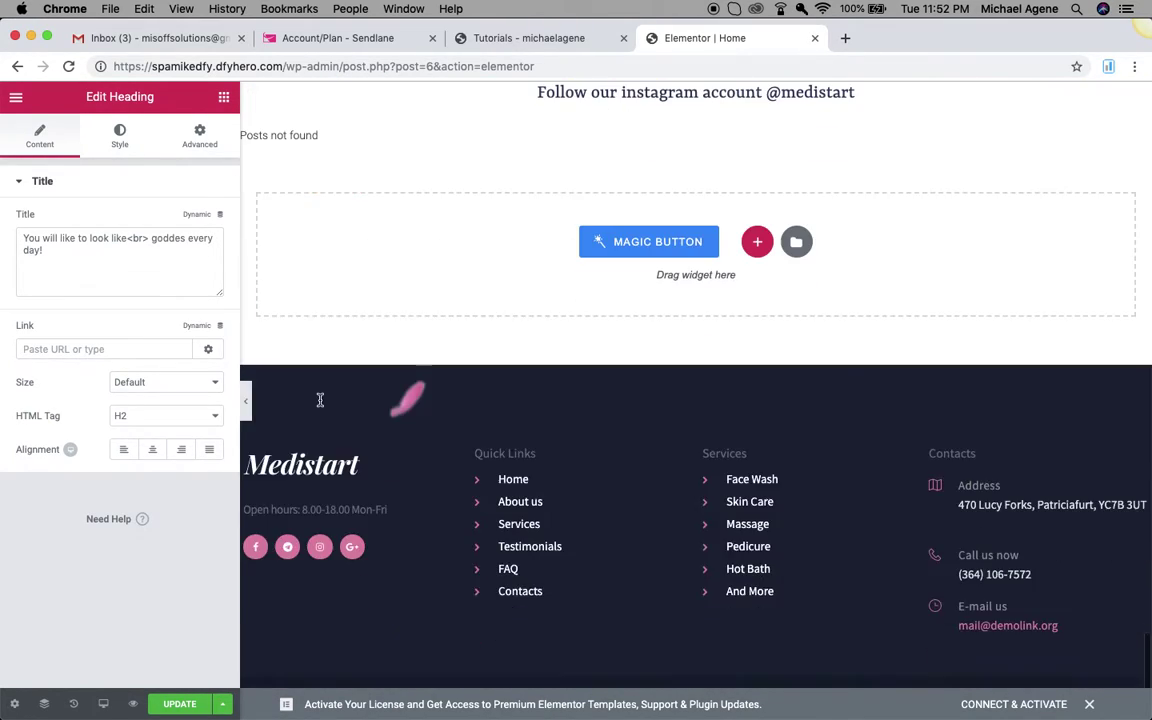
scroll(320, 400, "up", 20)
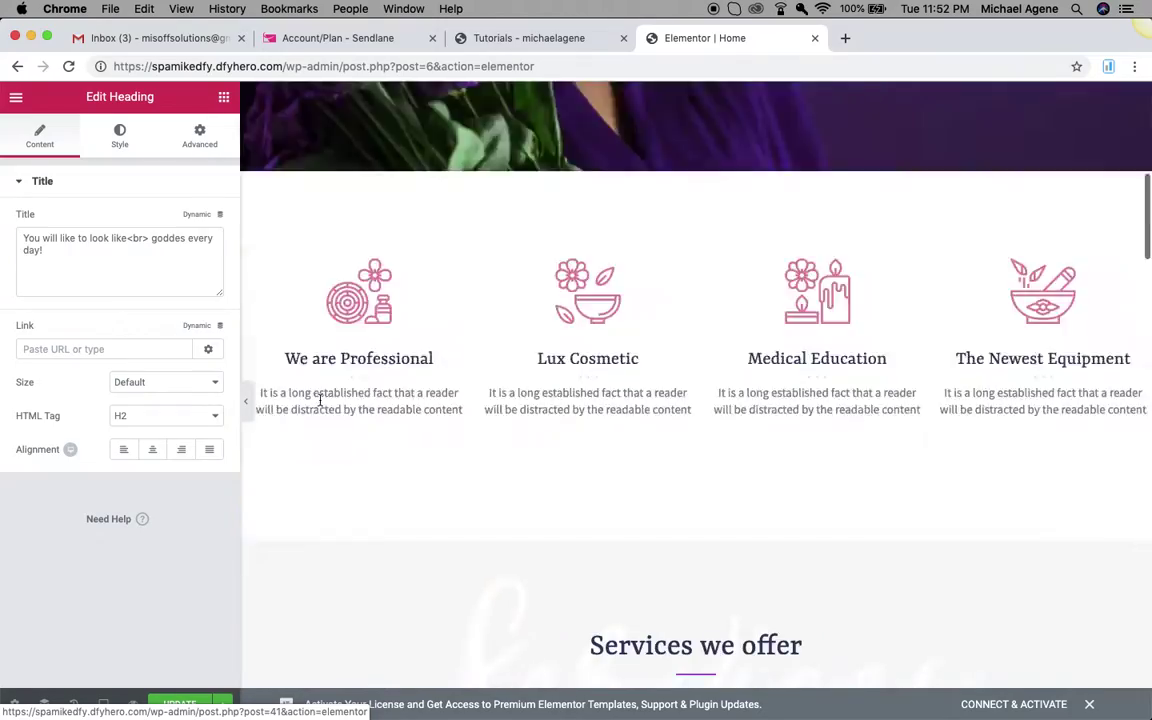
scroll(320, 400, "up", 5)
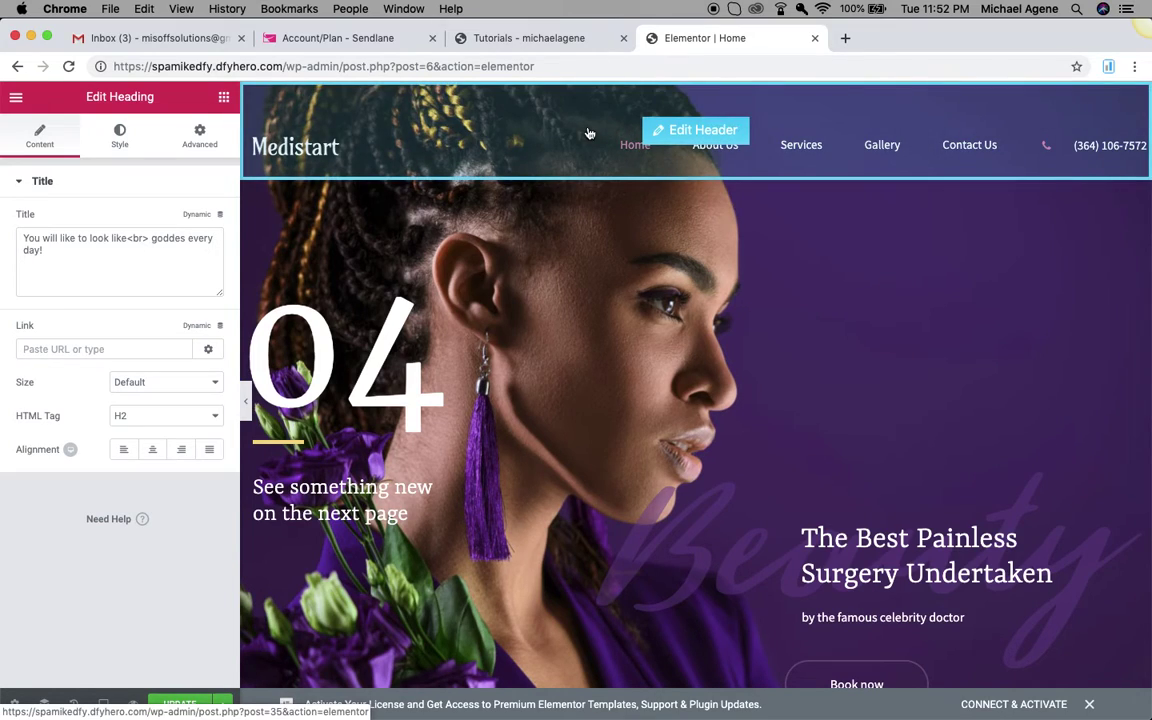
left_click(711, 134)
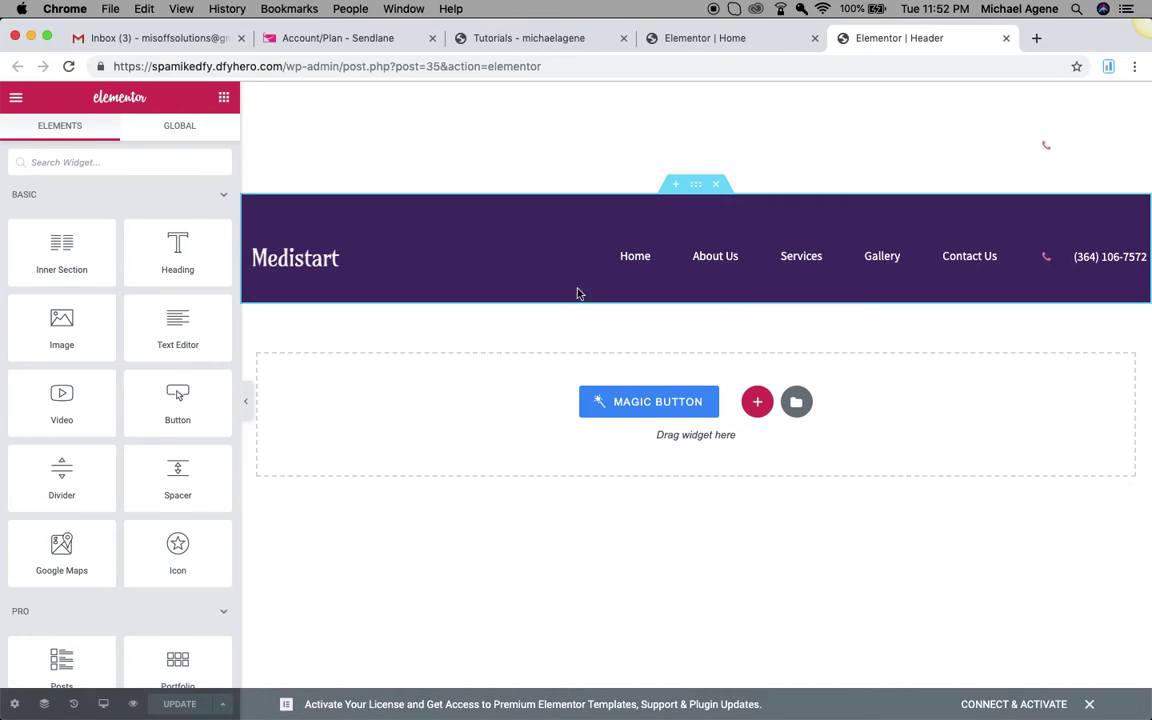
Open the Medistart logo's image chooser, close it unchanged, and return to the Home editor.
left_click(290, 260)
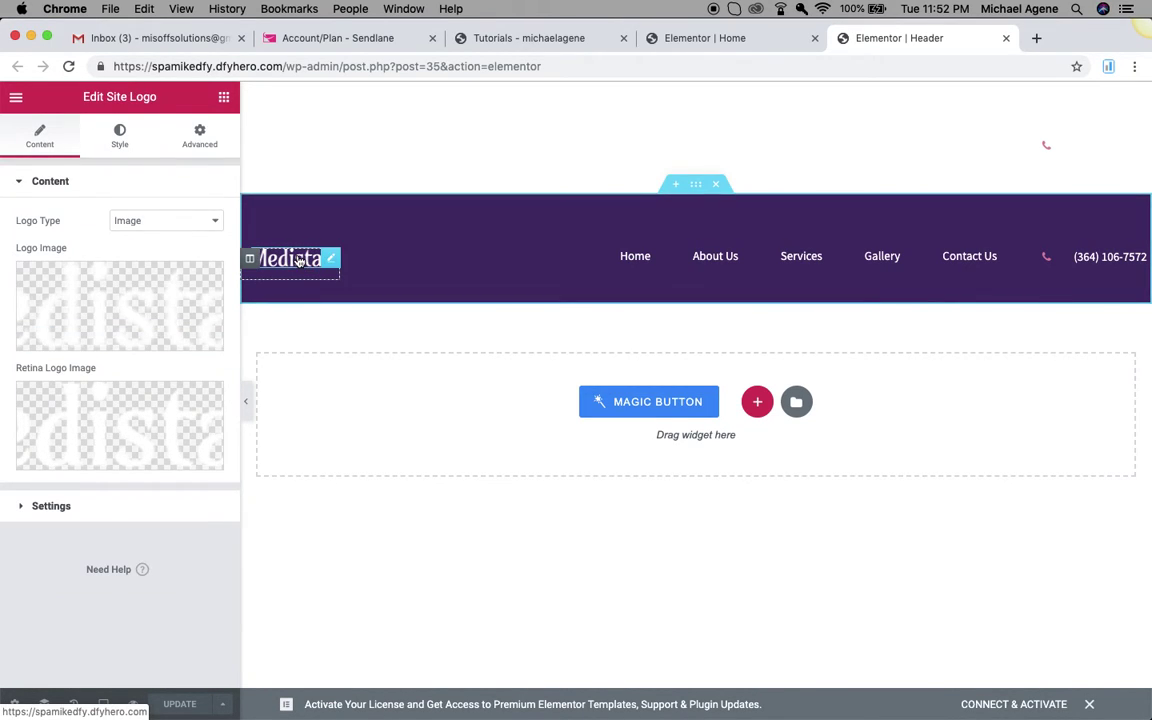
mouse_move(85, 290)
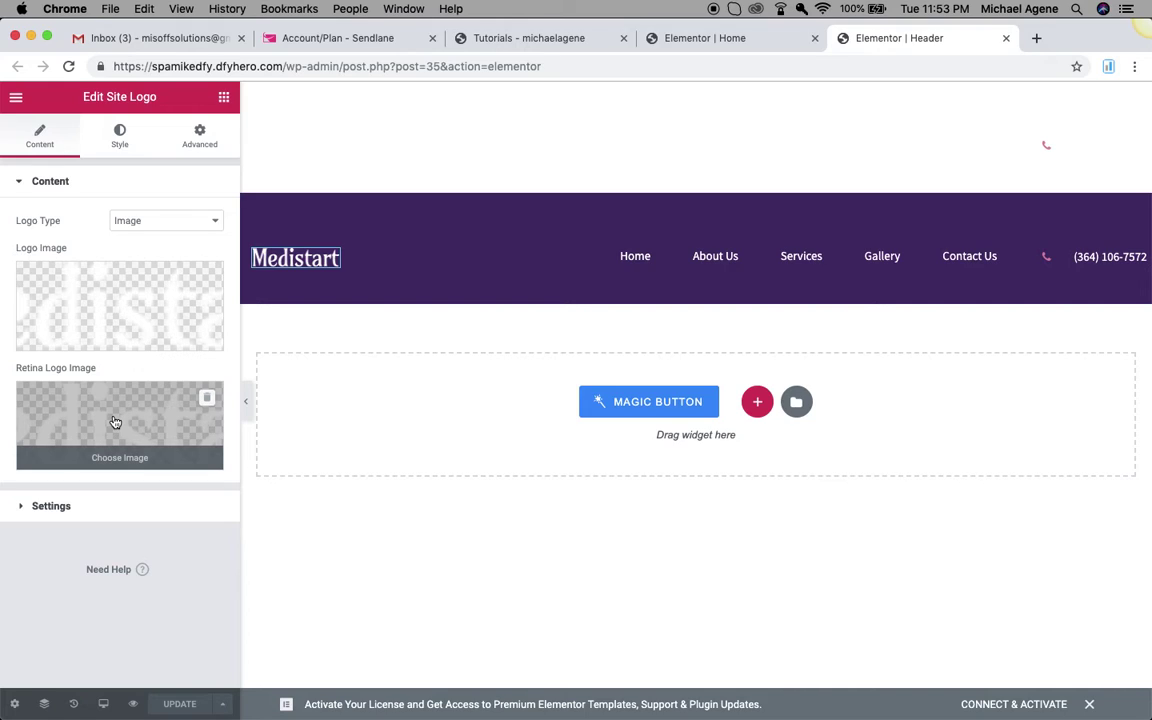
left_click(115, 339)
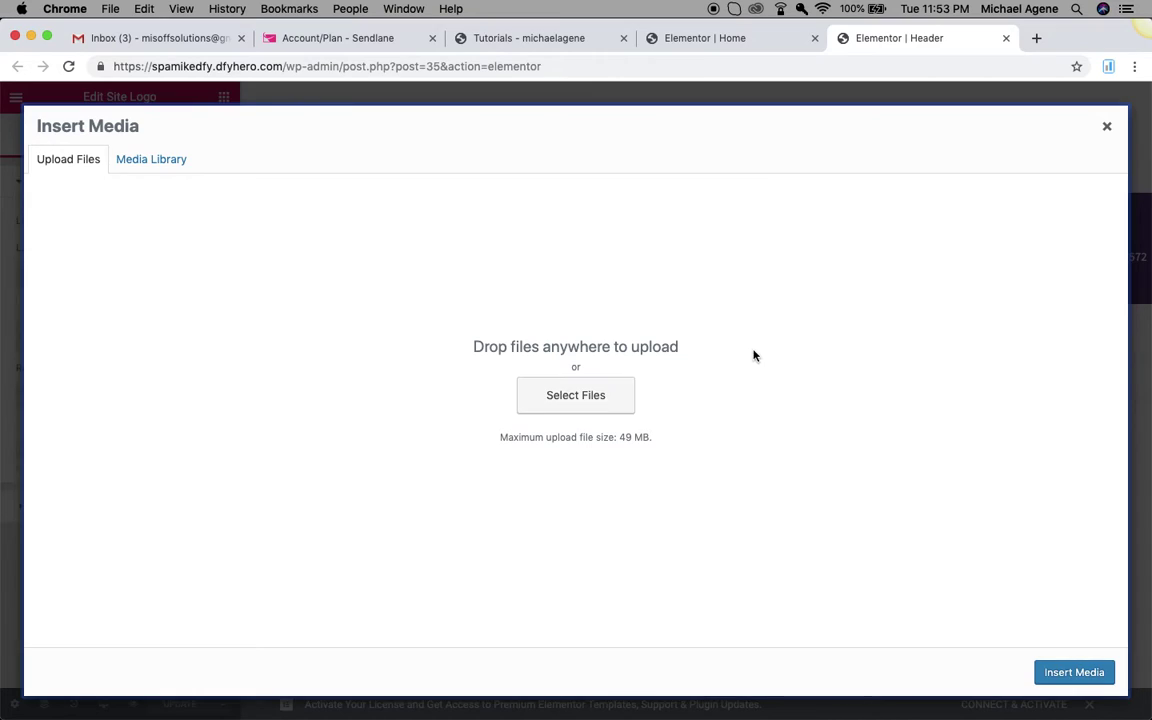
left_click(1105, 130)
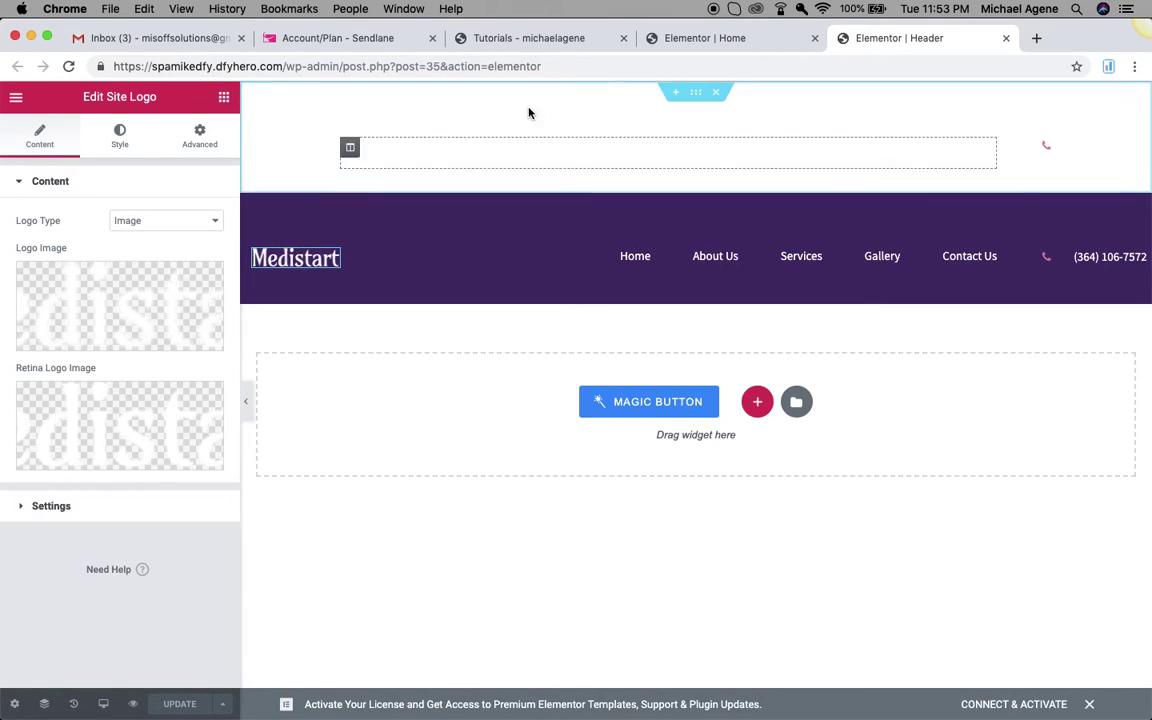
left_click(742, 42)
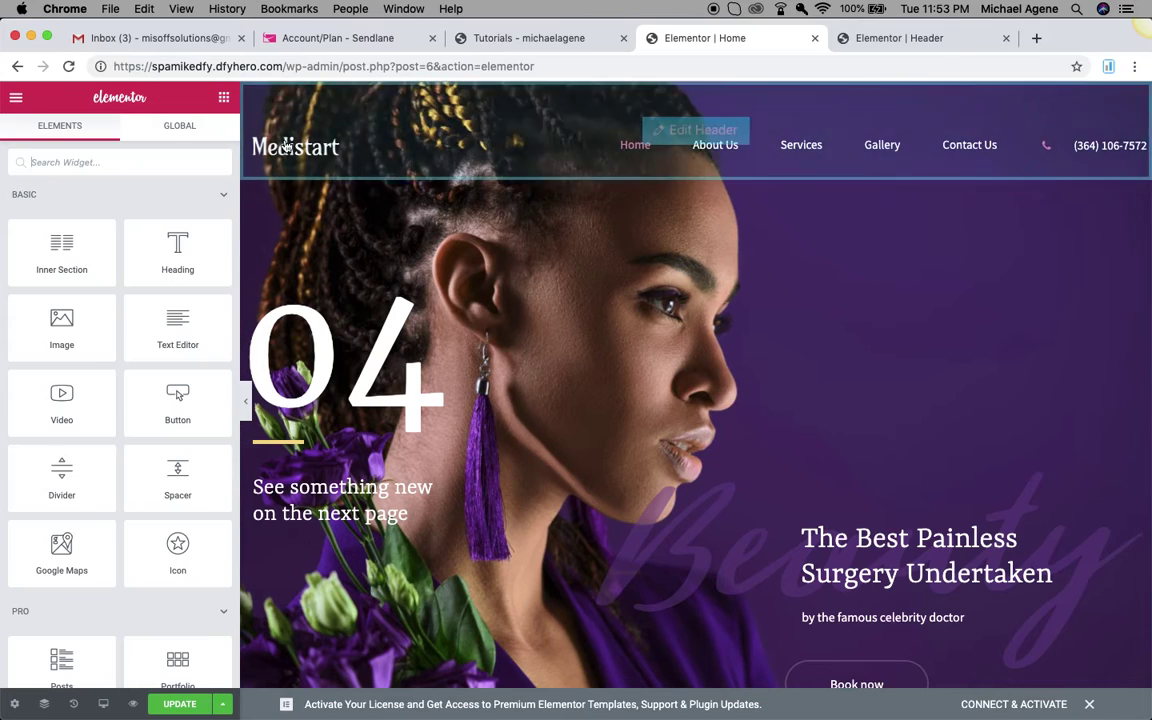
Paste the copied site address into a new tab to load the live spa homepage.
left_click_drag(283, 67, 112, 63)
key("super+c")
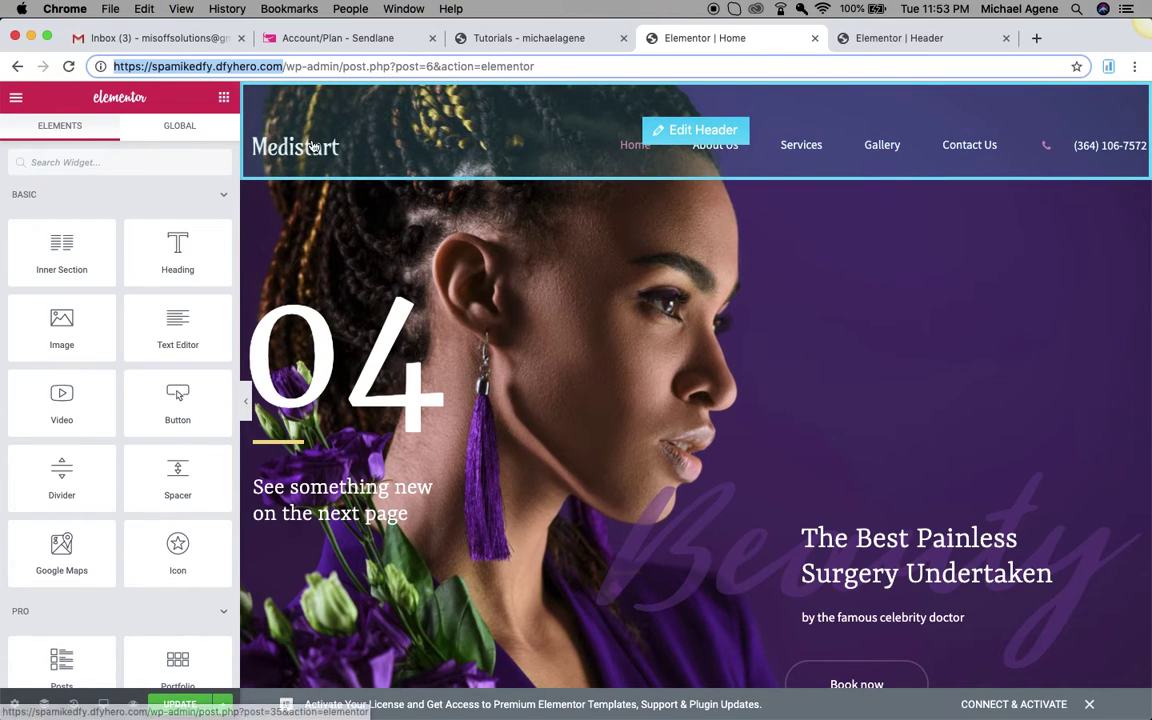
left_click(1038, 39)
key("super+v")
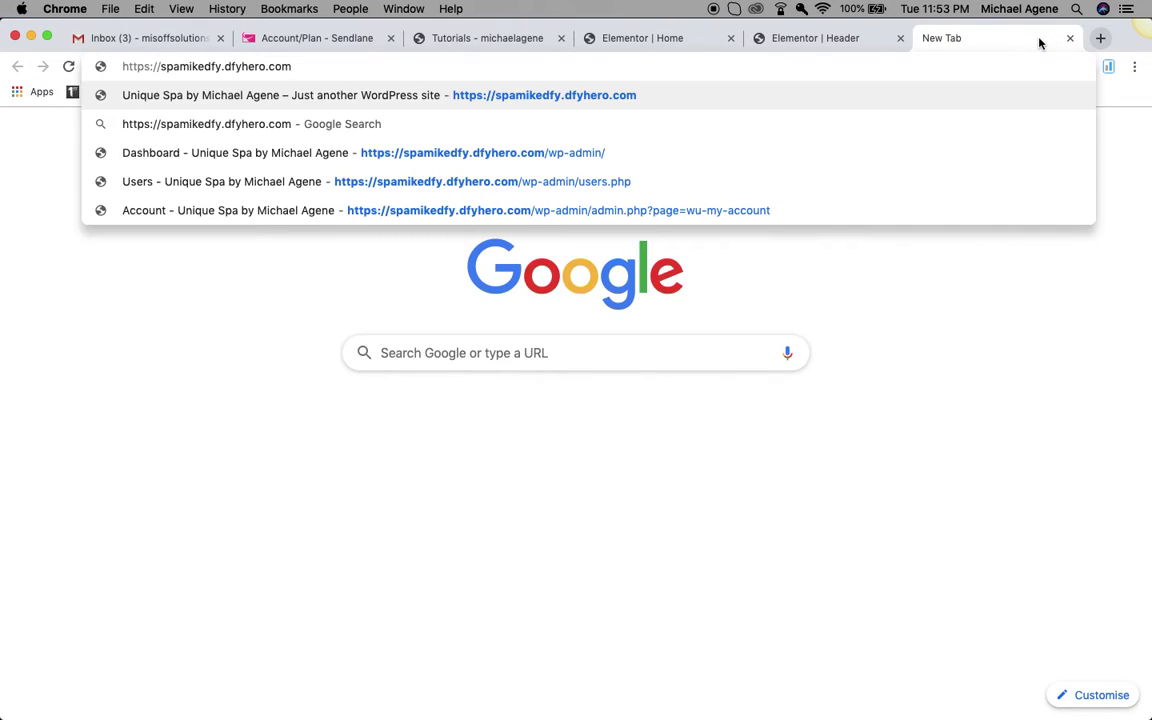
key("Return")
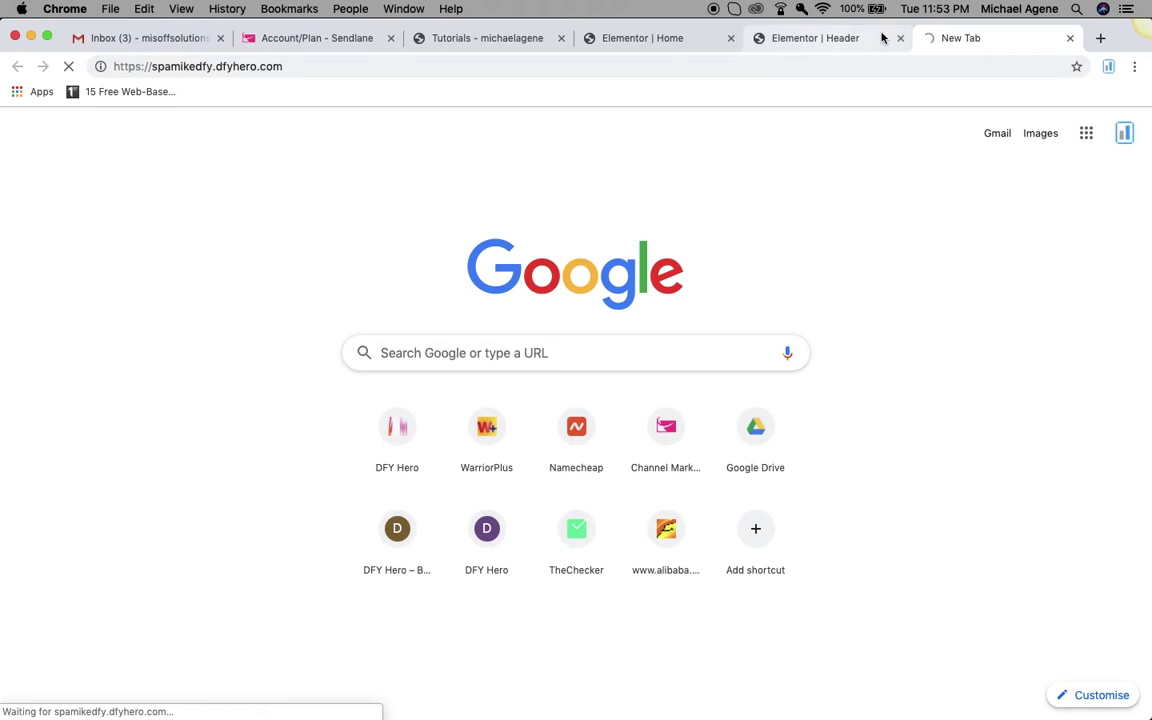
left_click(815, 40)
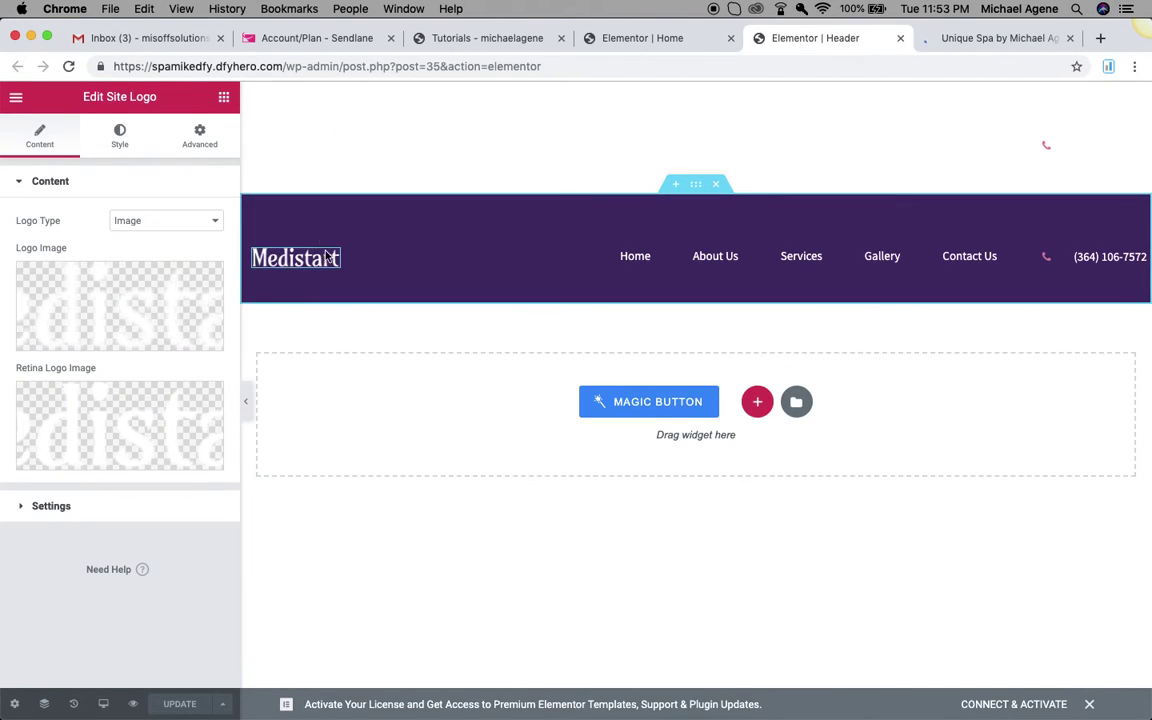
left_click(1008, 42)
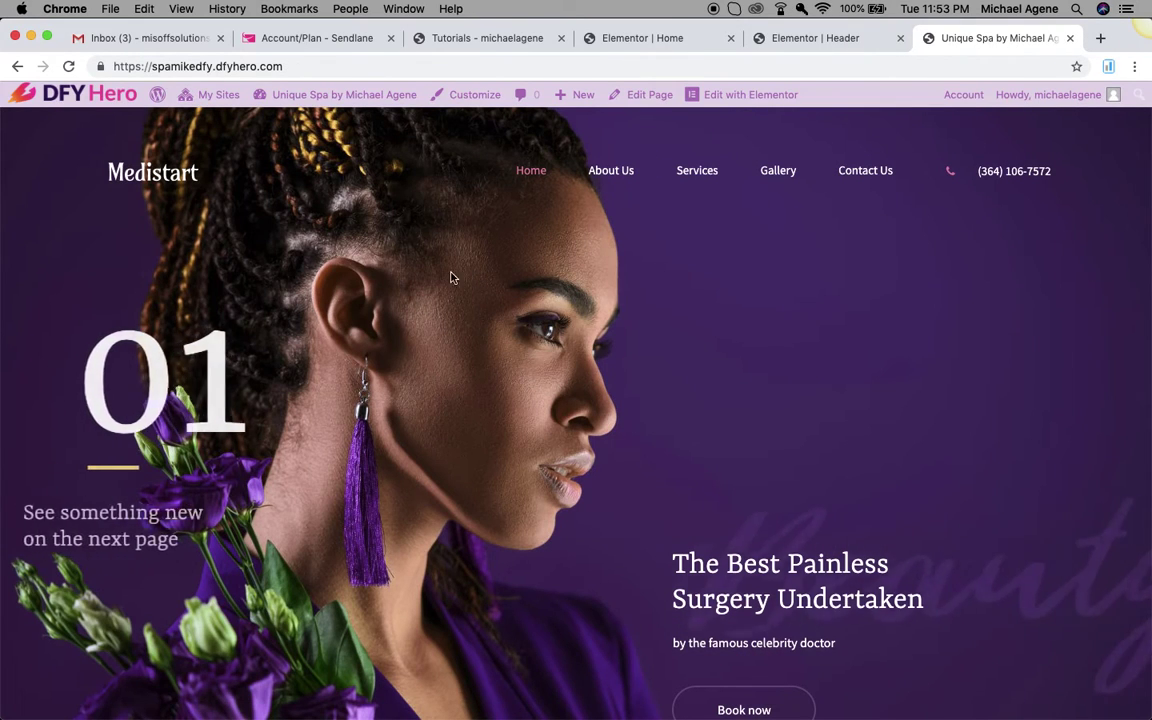
Save the Medistart logo as header-logo.png in iCloud Drive > Documents and show it in Finder.
right_click(160, 180)
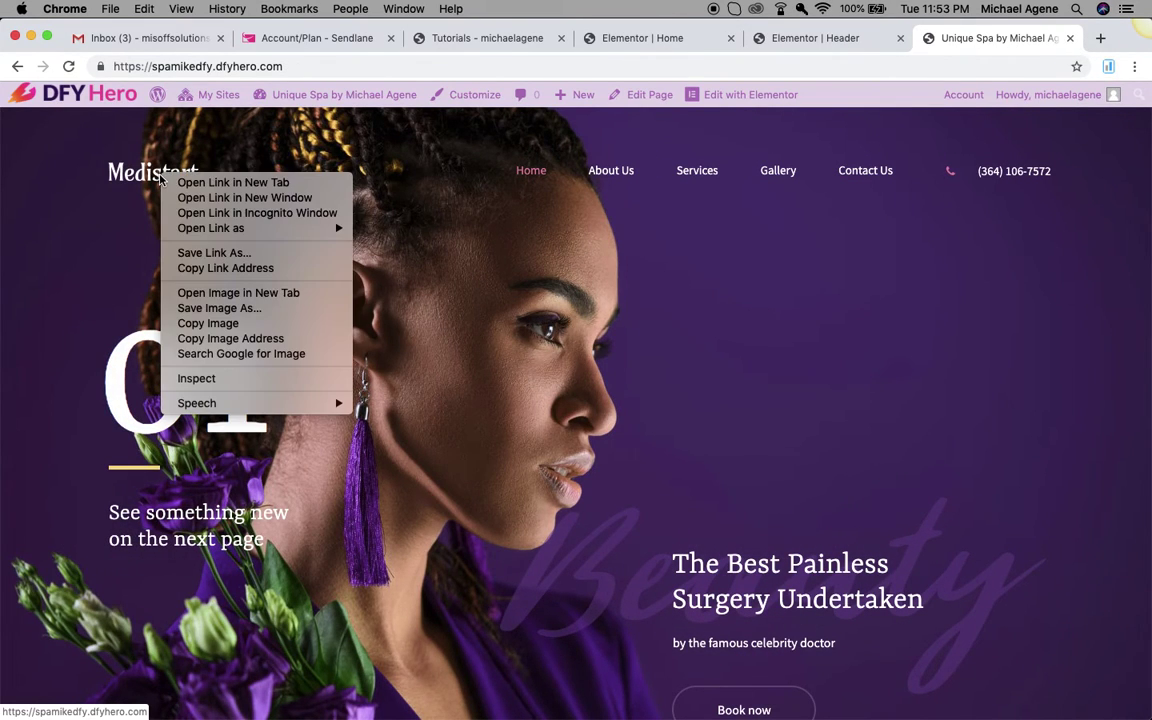
left_click(258, 308)
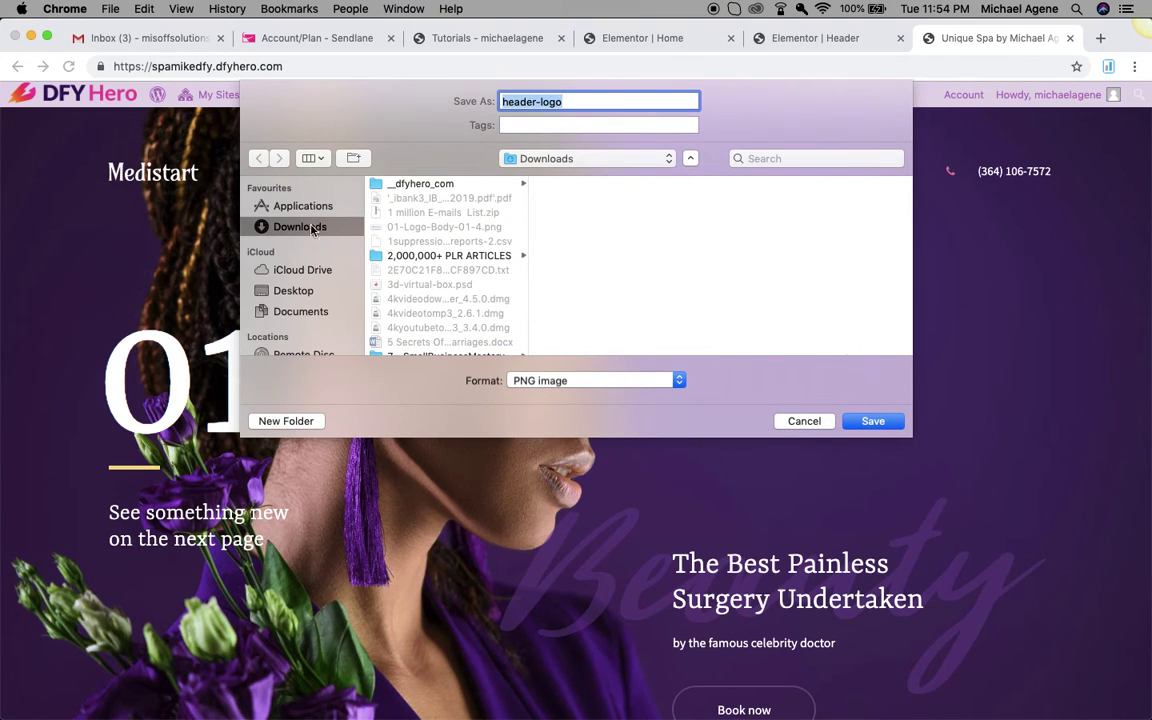
scroll(424, 289, "down", 10)
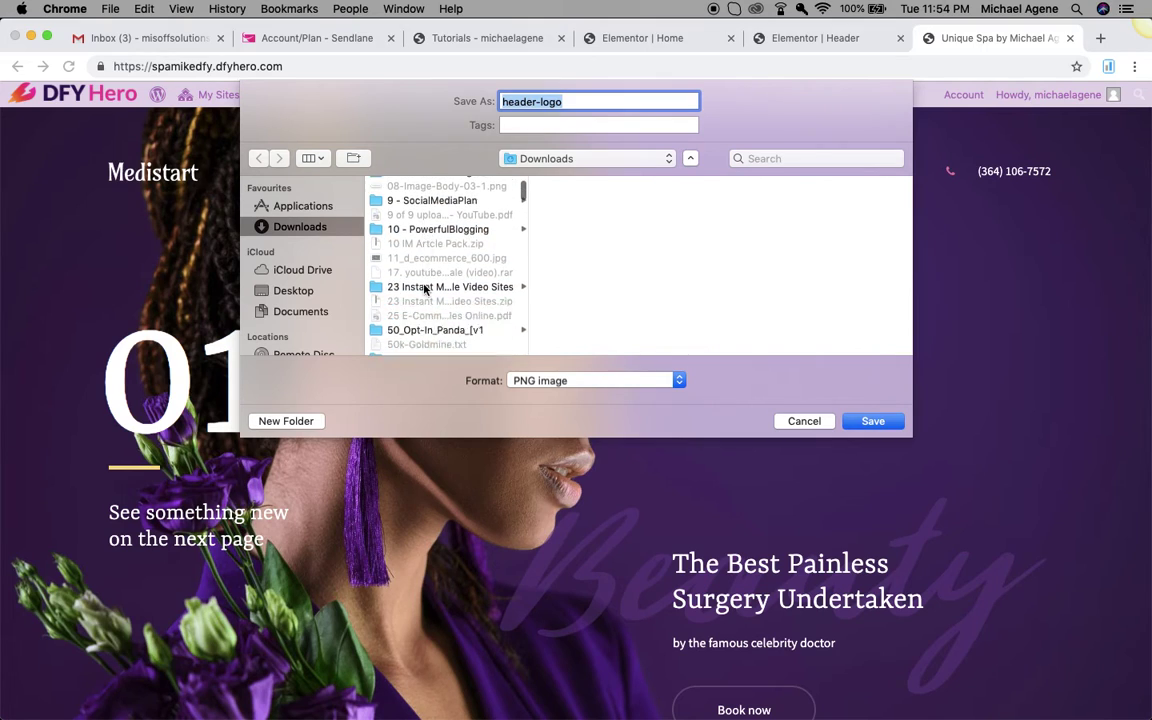
left_click(315, 272)
left_click(303, 311)
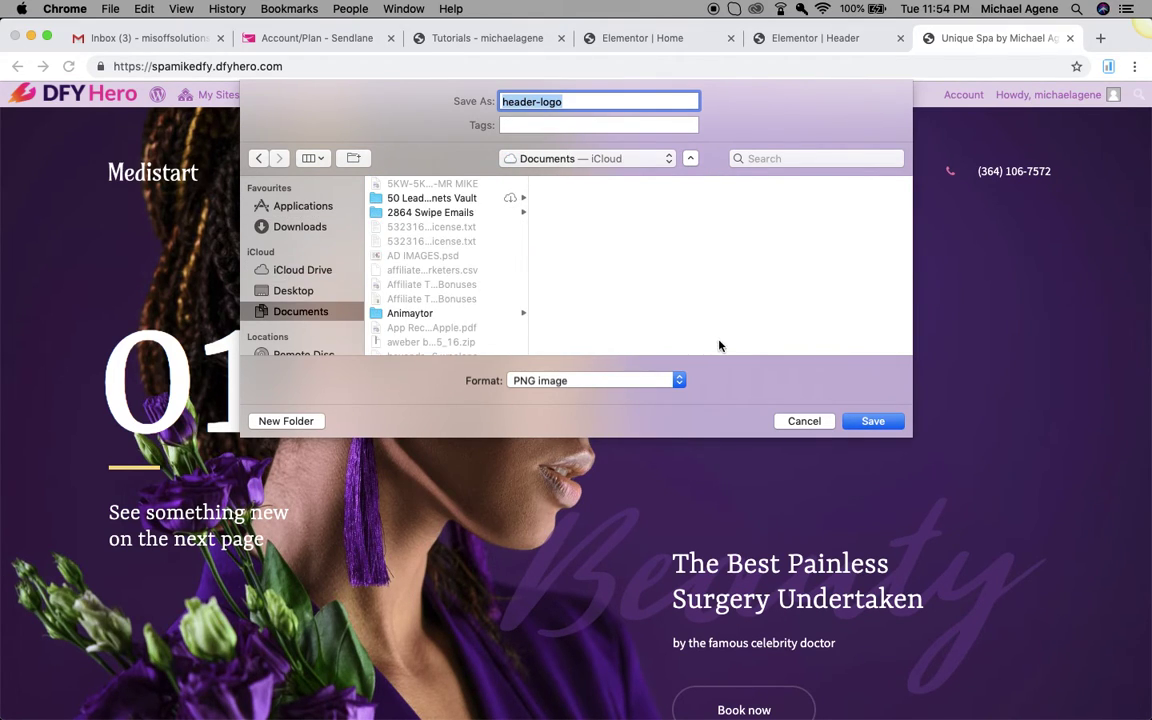
left_click(869, 422)
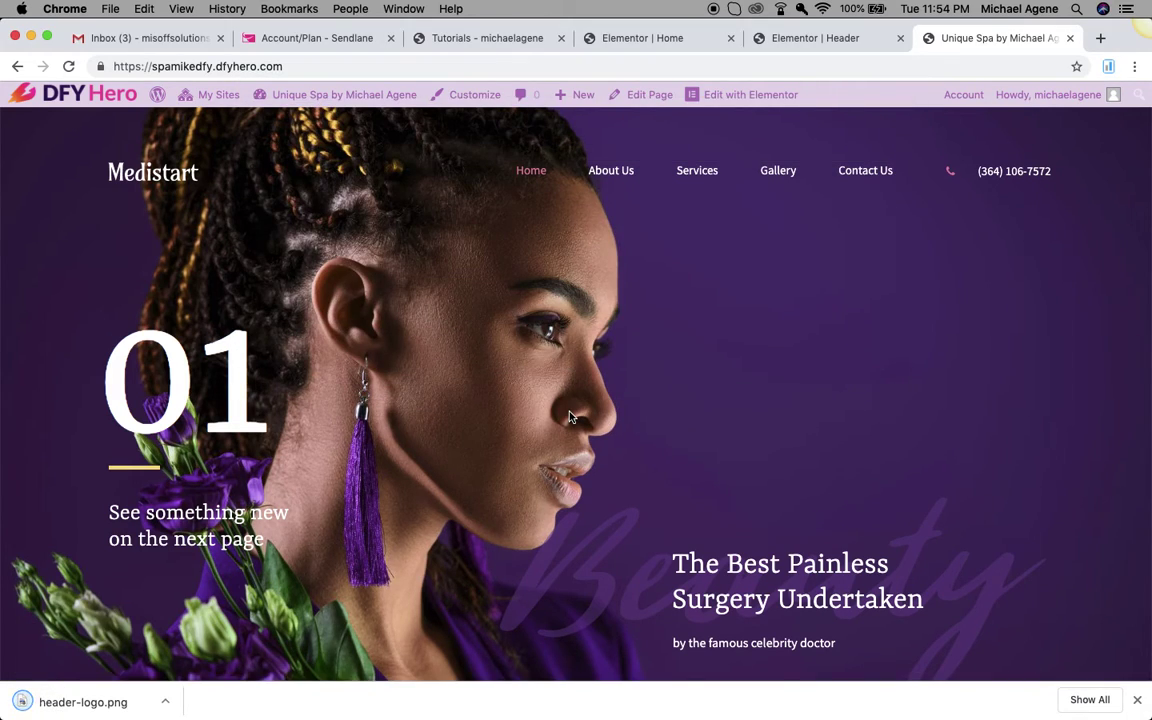
left_click(165, 702)
left_click(249, 680)
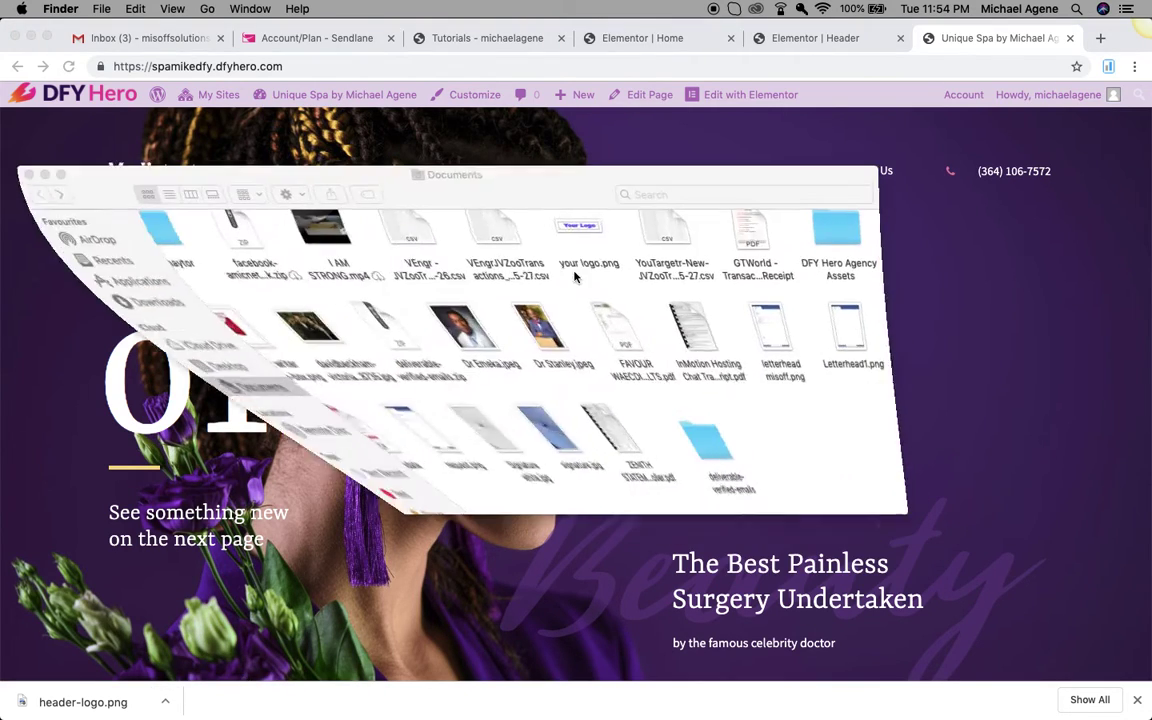
left_click(745, 398)
right_click(745, 398)
left_click(818, 403)
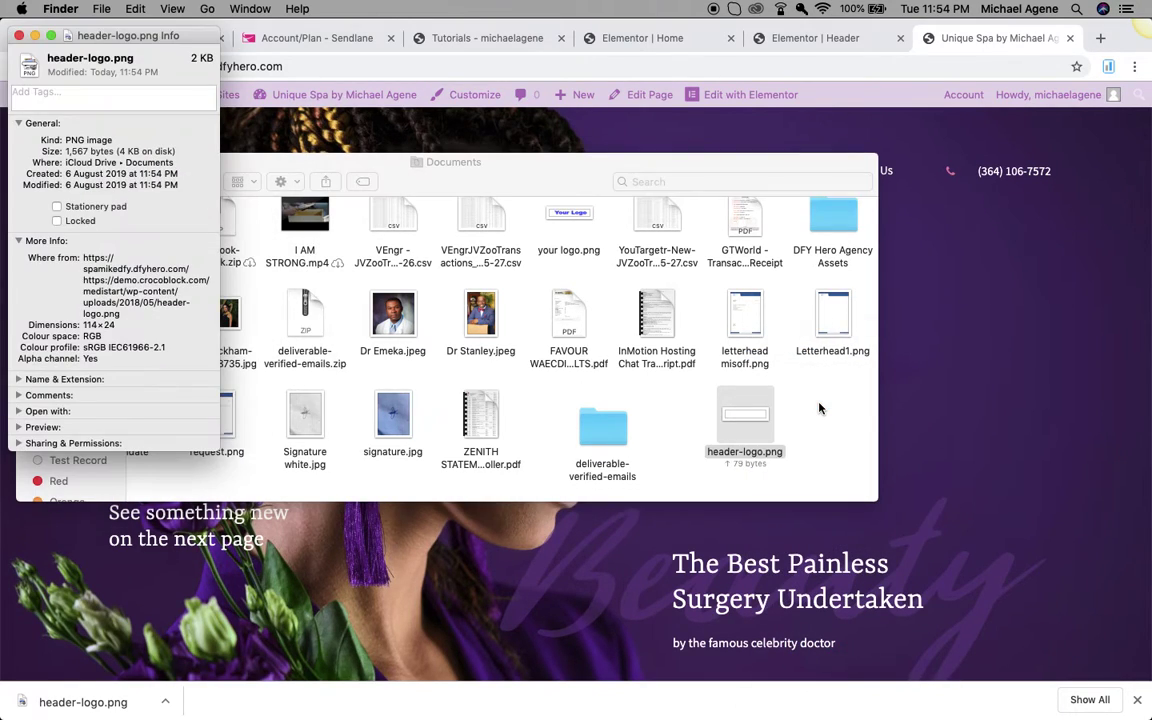
left_click_drag(128, 37, 395, 190)
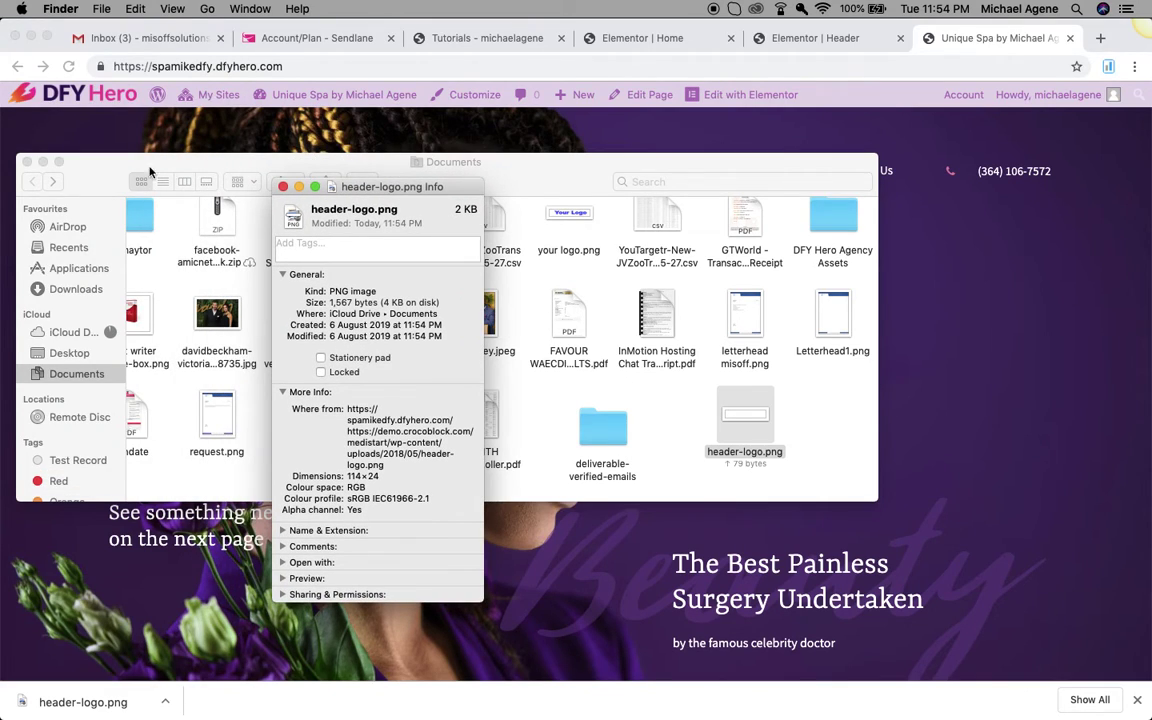
left_click(27, 161)
left_click_drag(400, 190, 671, 141)
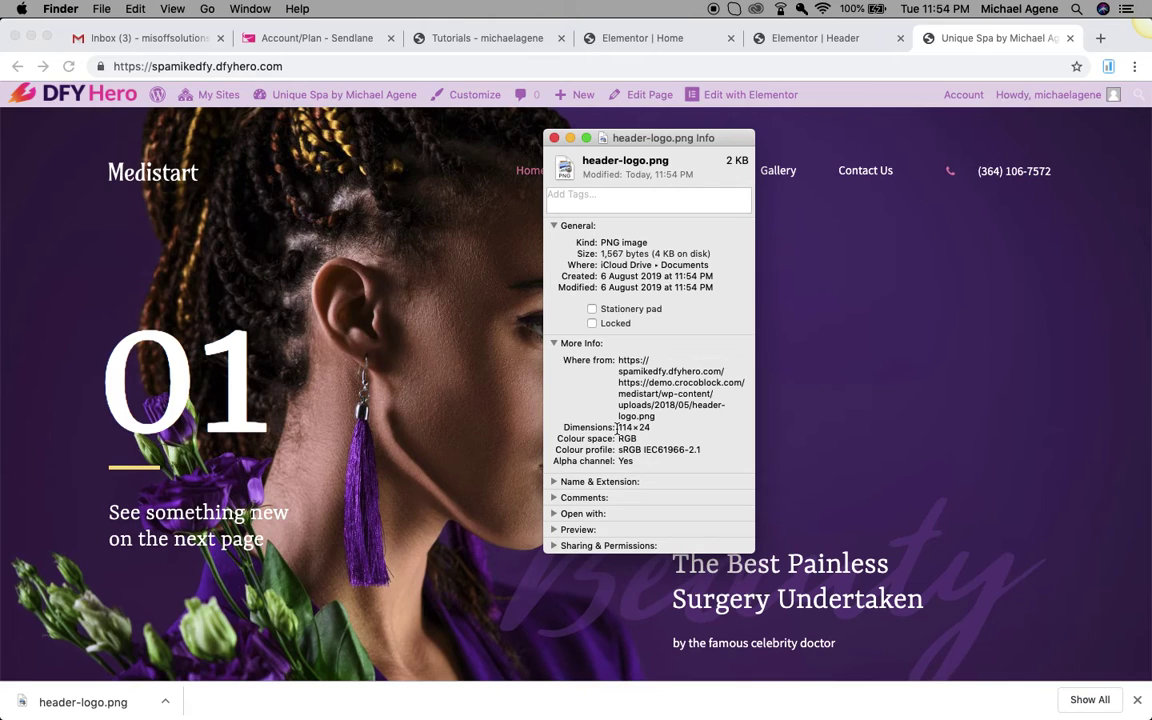
left_click(555, 138)
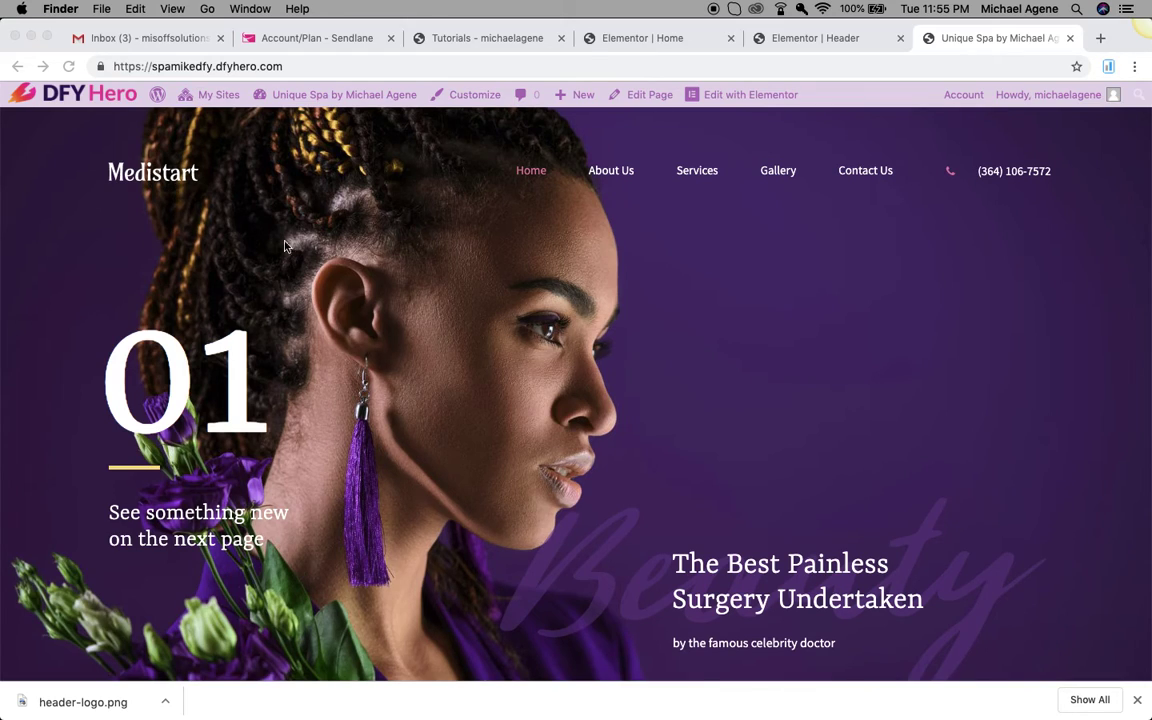
Glance at the Home page footer, then return to the Header template's Site Logo settings.
left_click(1016, 38)
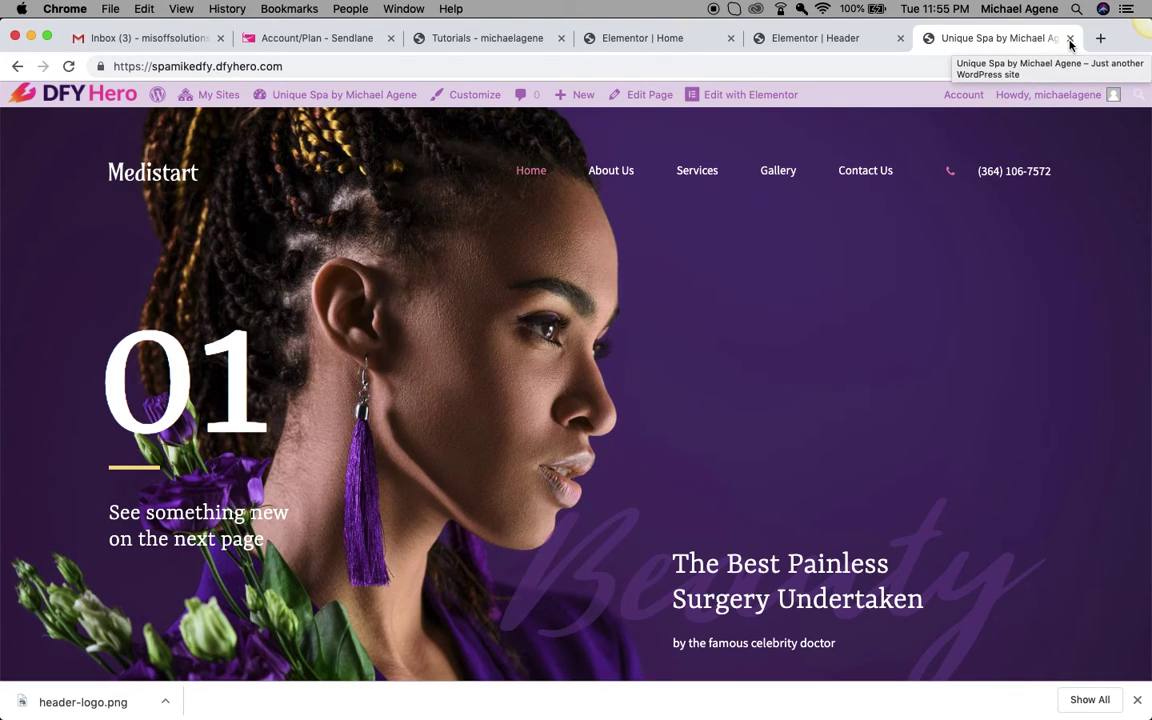
left_click(826, 40)
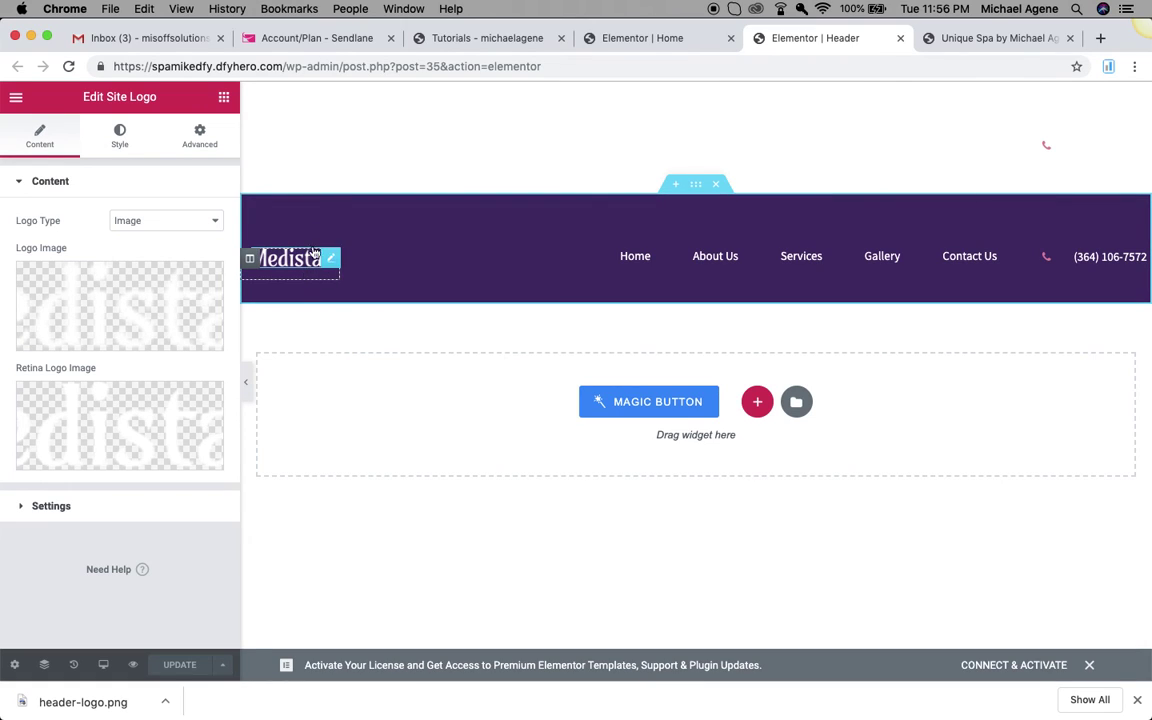
left_click(655, 38)
scroll(558, 311, "down", 15)
scroll(558, 311, "down", 10)
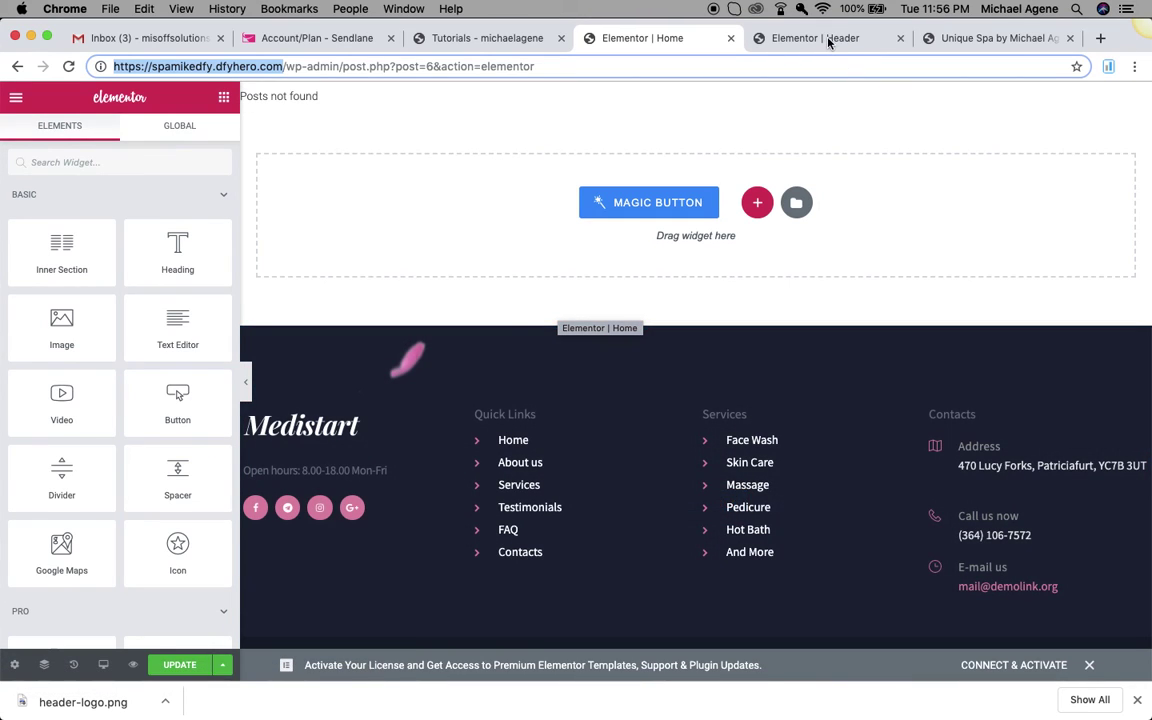
left_click(828, 40)
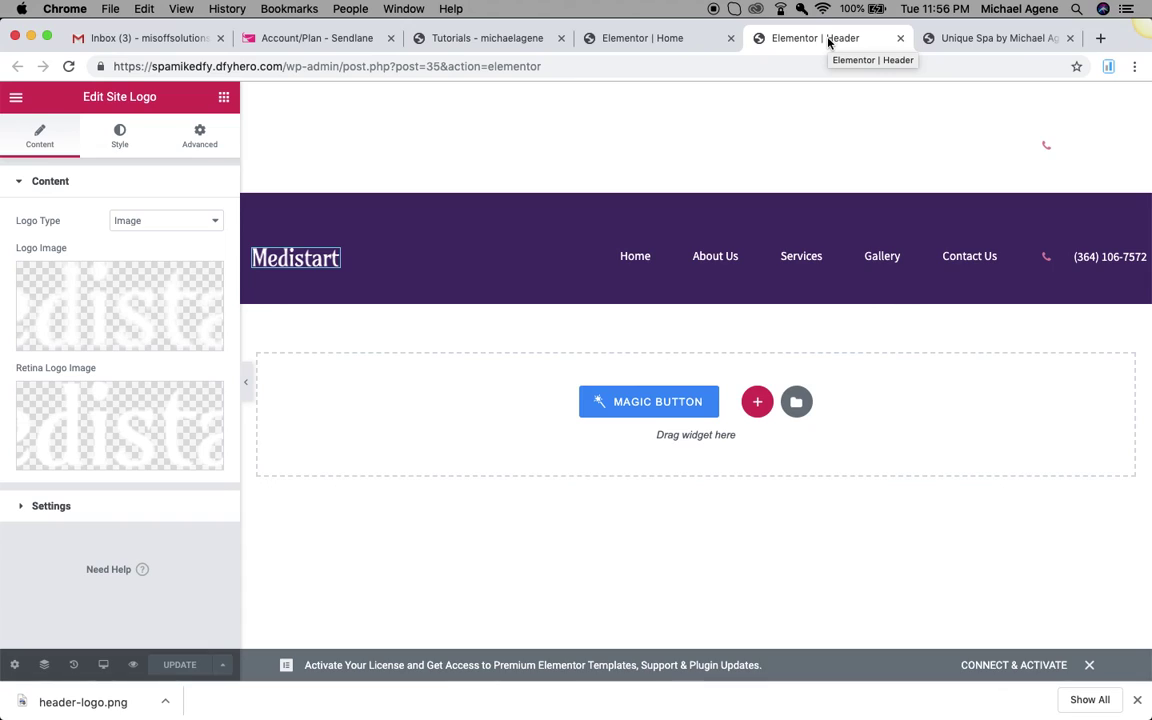